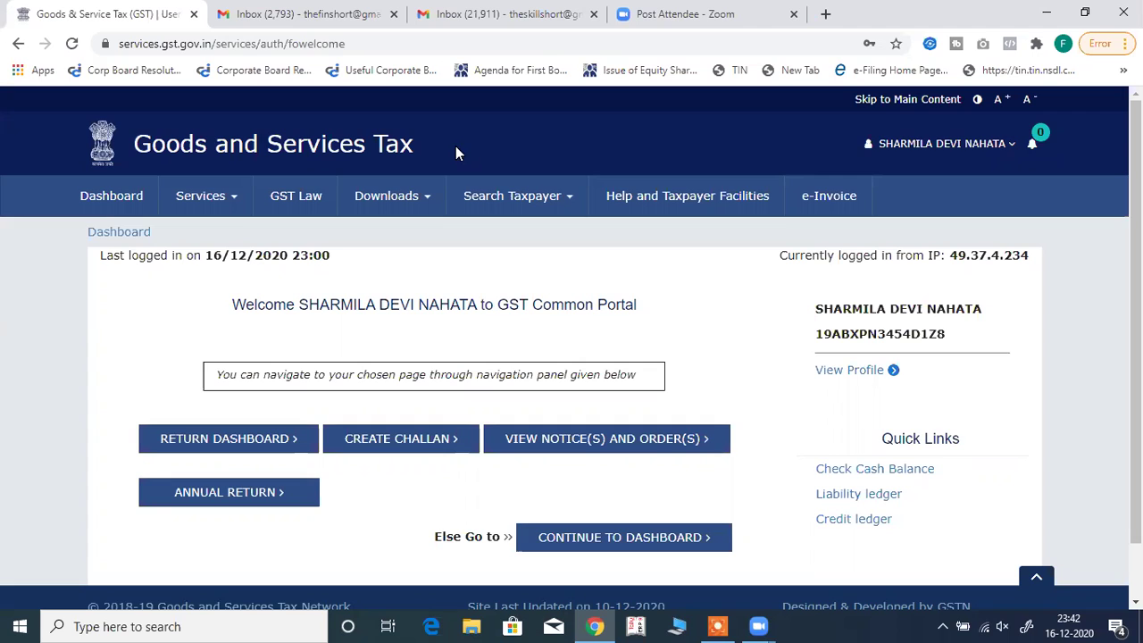
Go to Services > User Services > Communication Between Taxpayers from the dashboard.
click(227, 205)
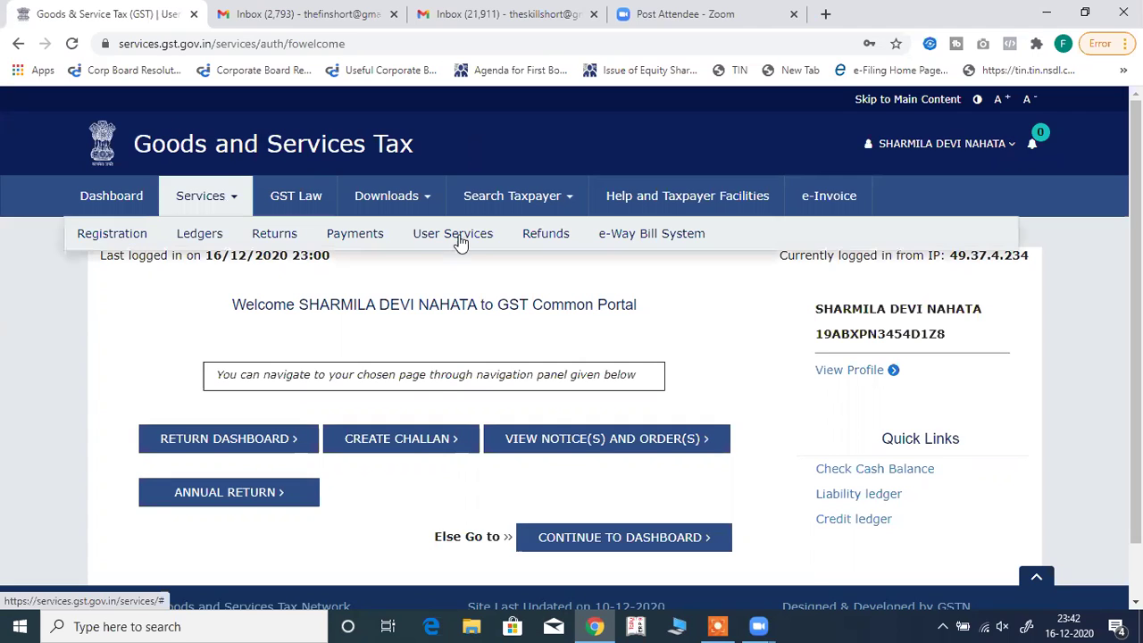
click(454, 234)
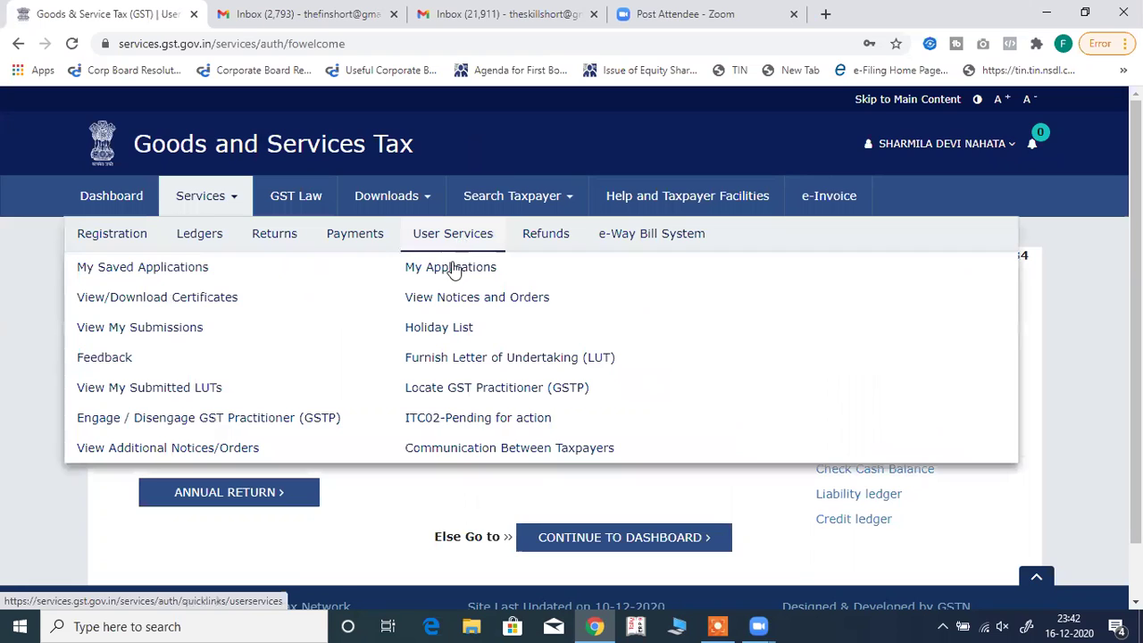
click(482, 447)
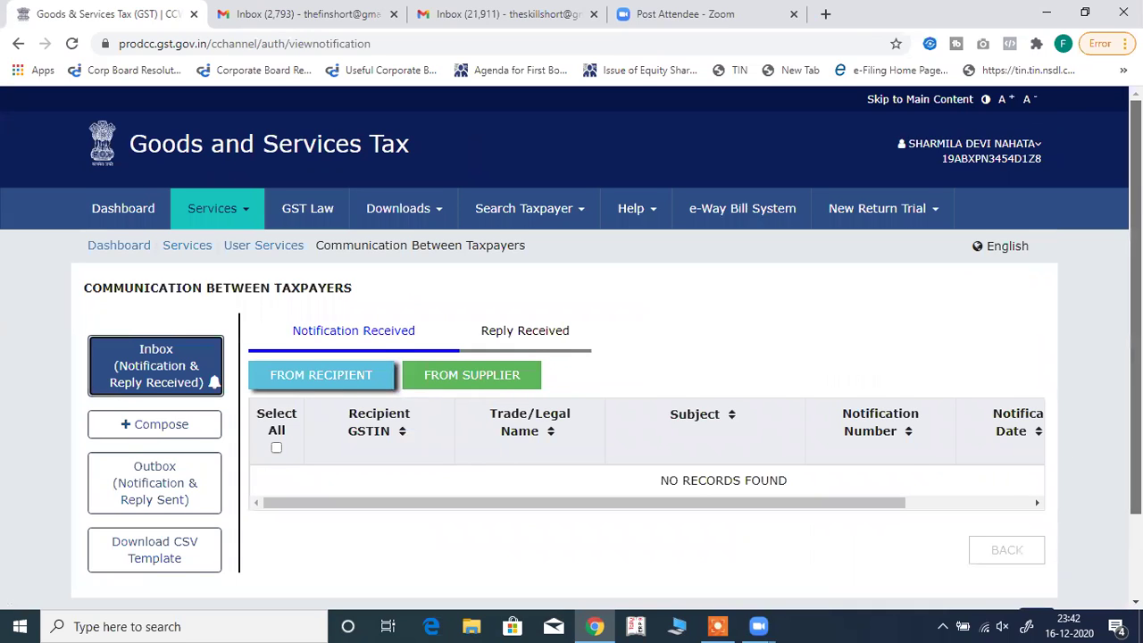
Switch the inbox to the Reply Received tab, which shows no records.
scroll(572, 357, down, 1)
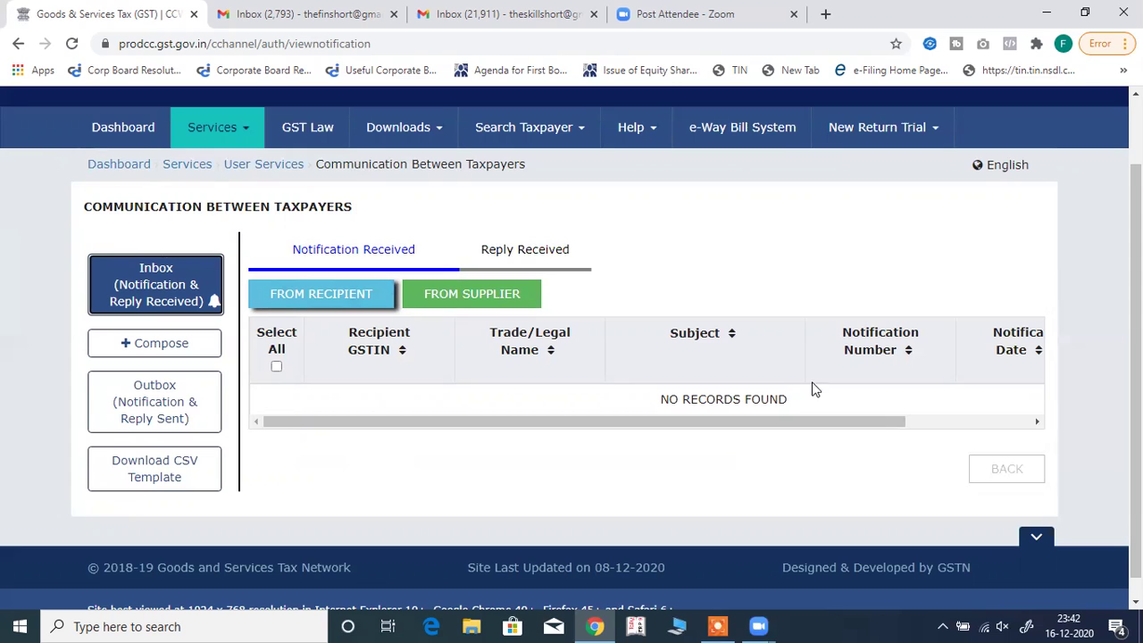
click(543, 257)
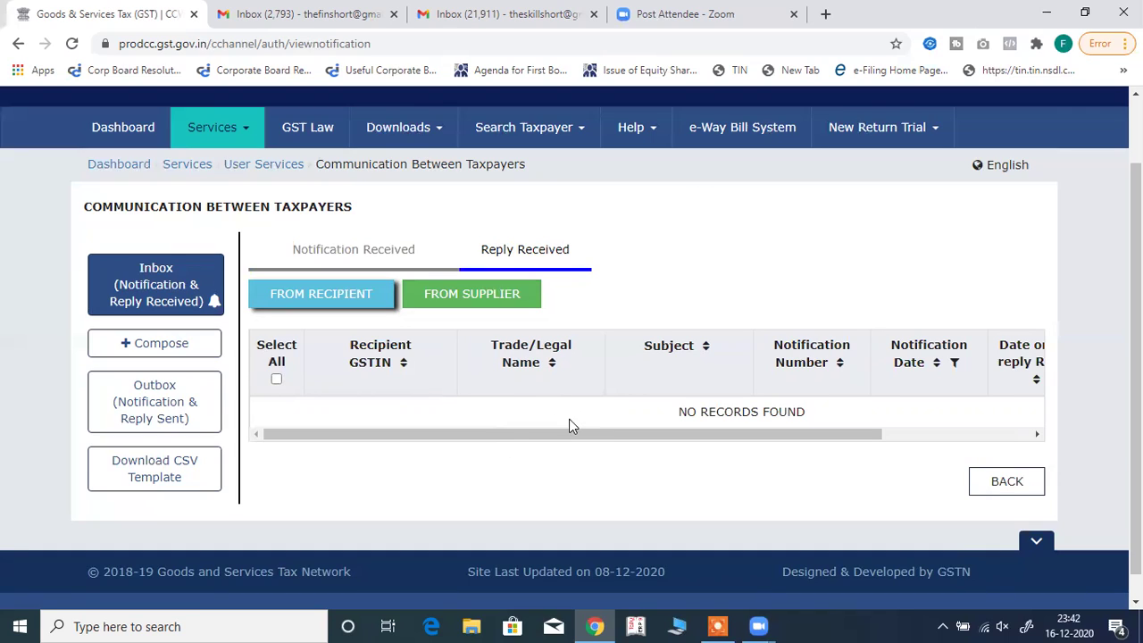
Compose a new notification with Supplier kept as the Notification To recipient.
click(192, 346)
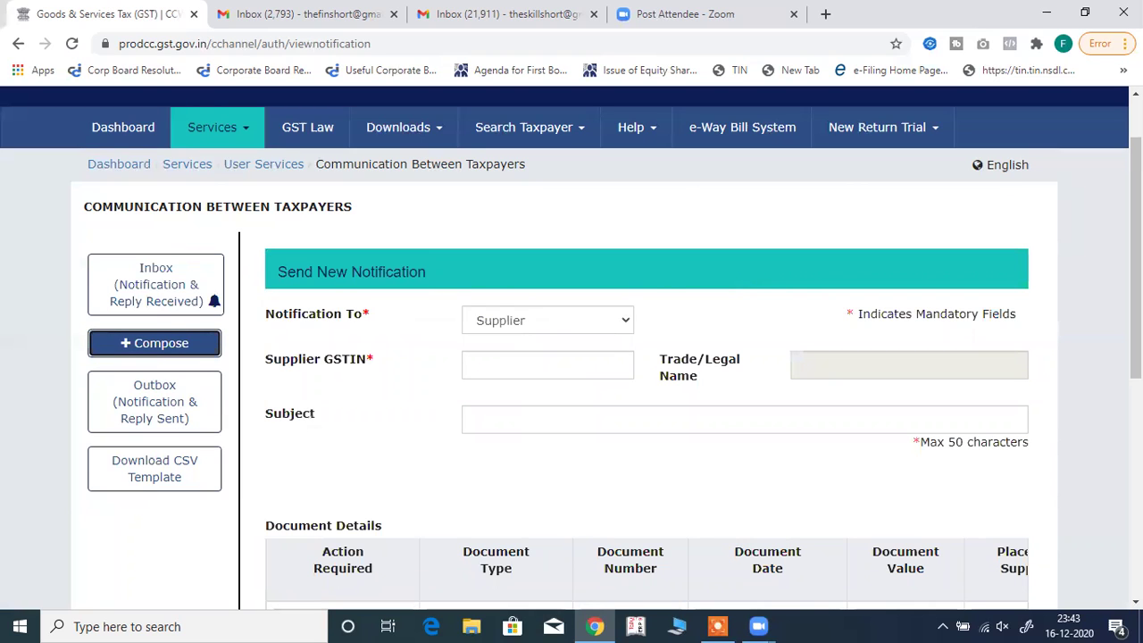
scroll(1136, 268, down, 2)
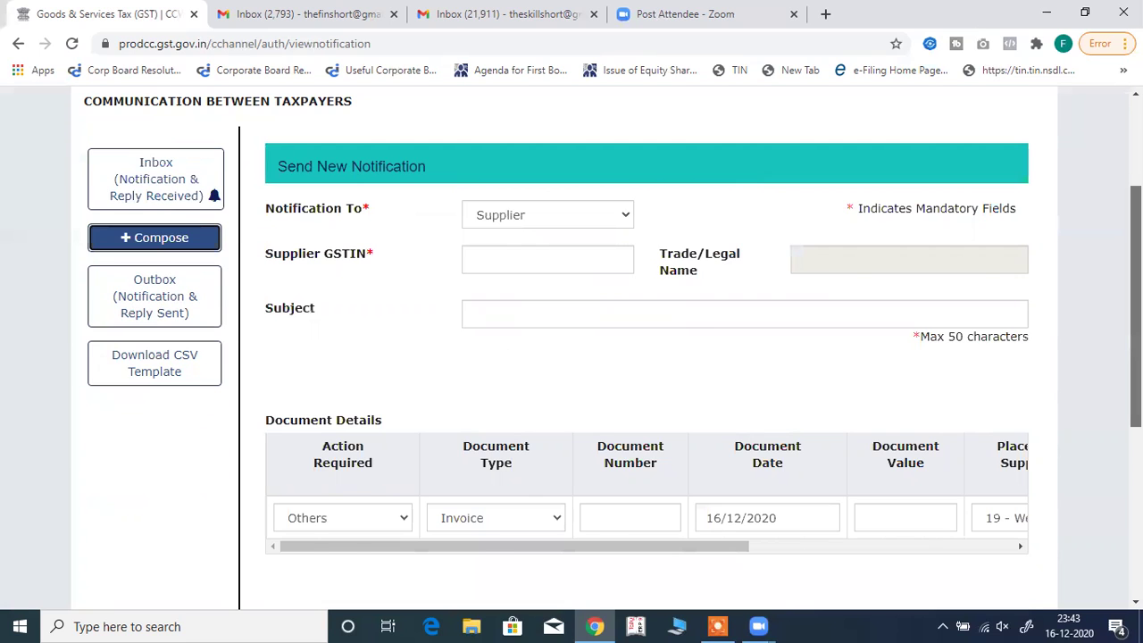
scroll(689, 357, up, 1)
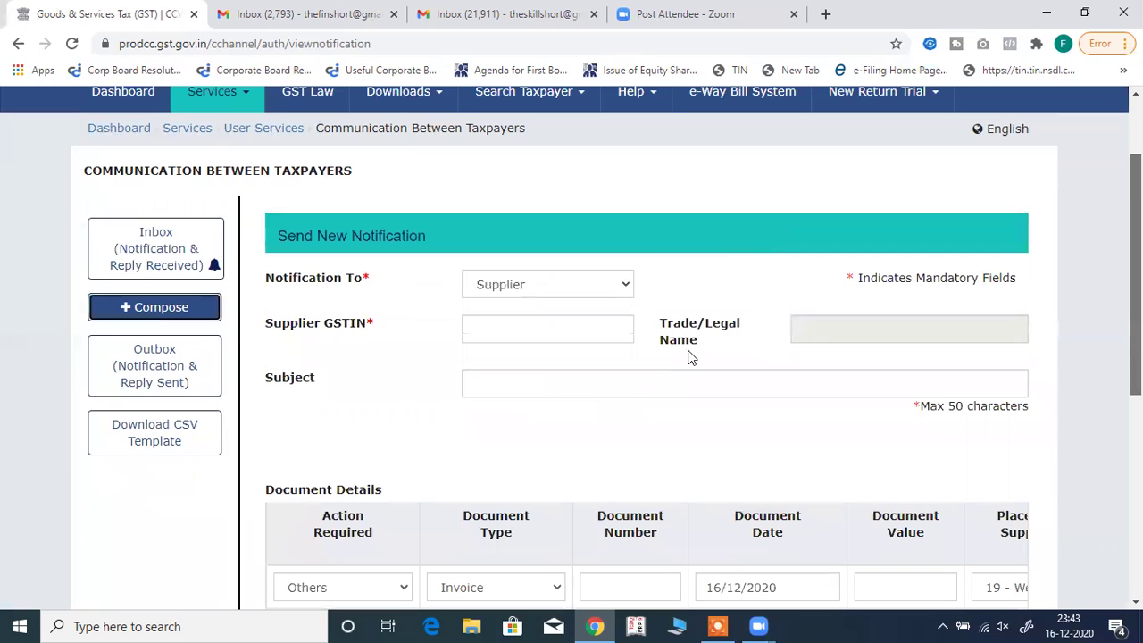
click(623, 287)
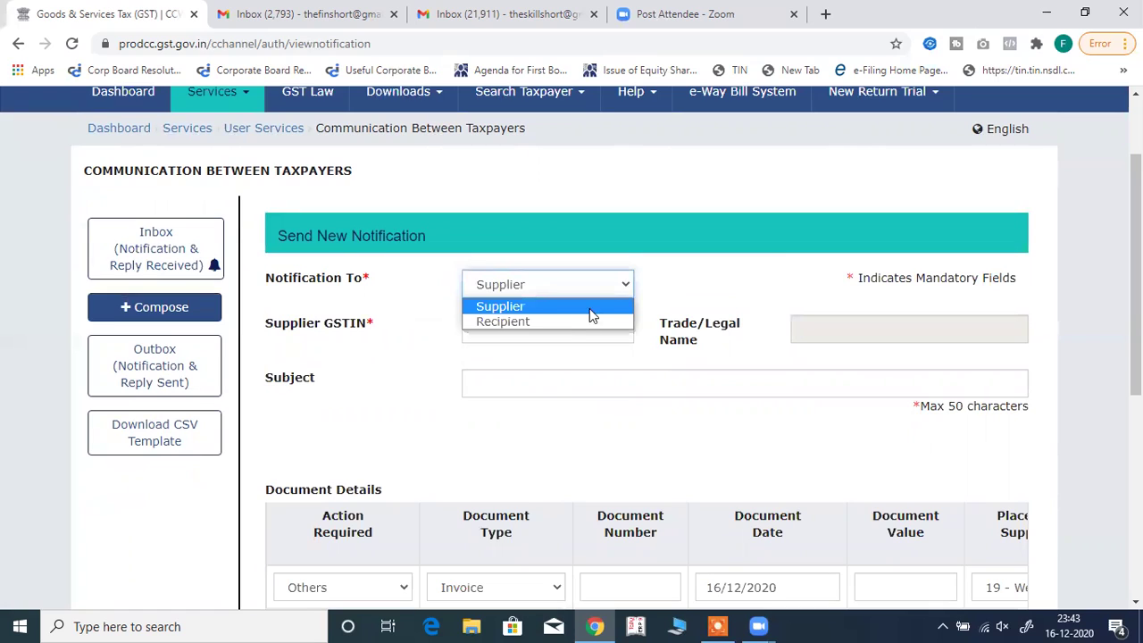
click(589, 309)
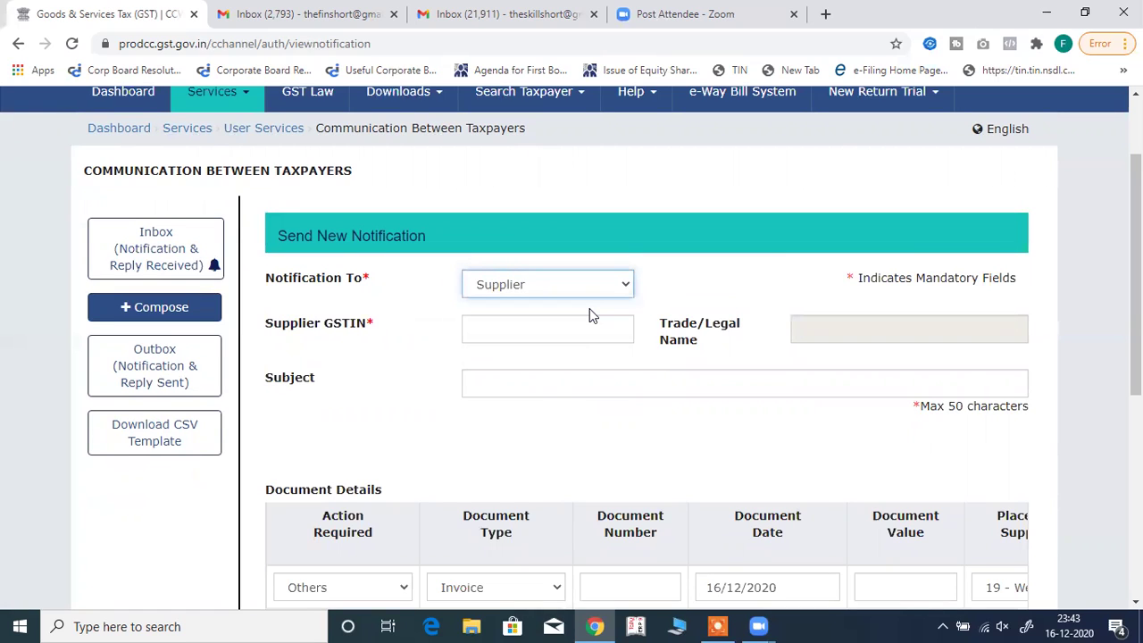
click(524, 323)
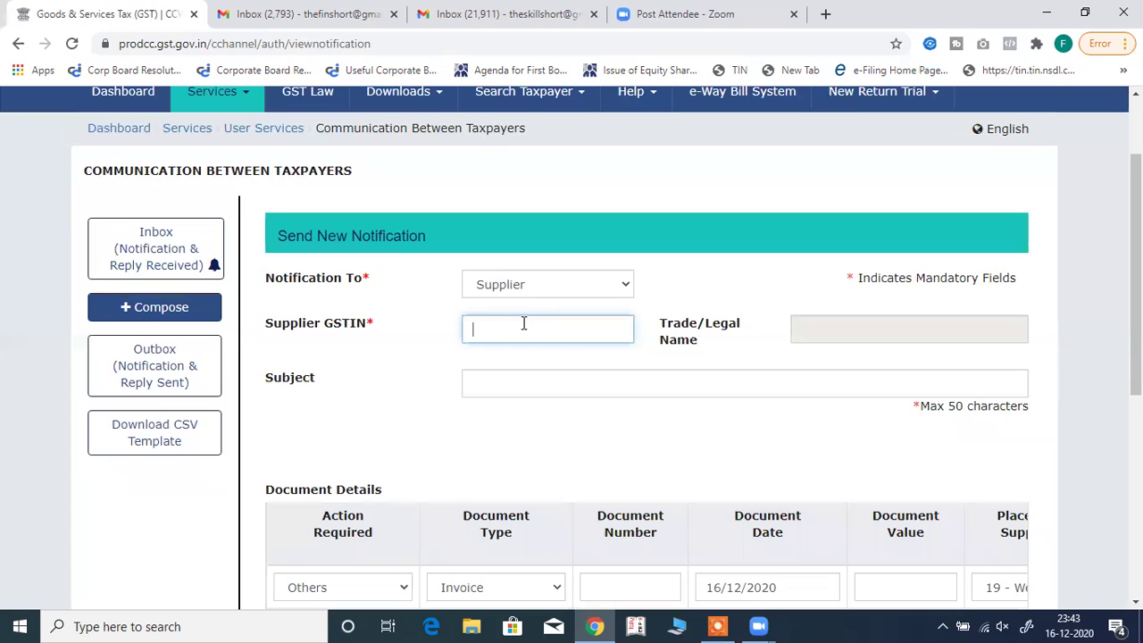
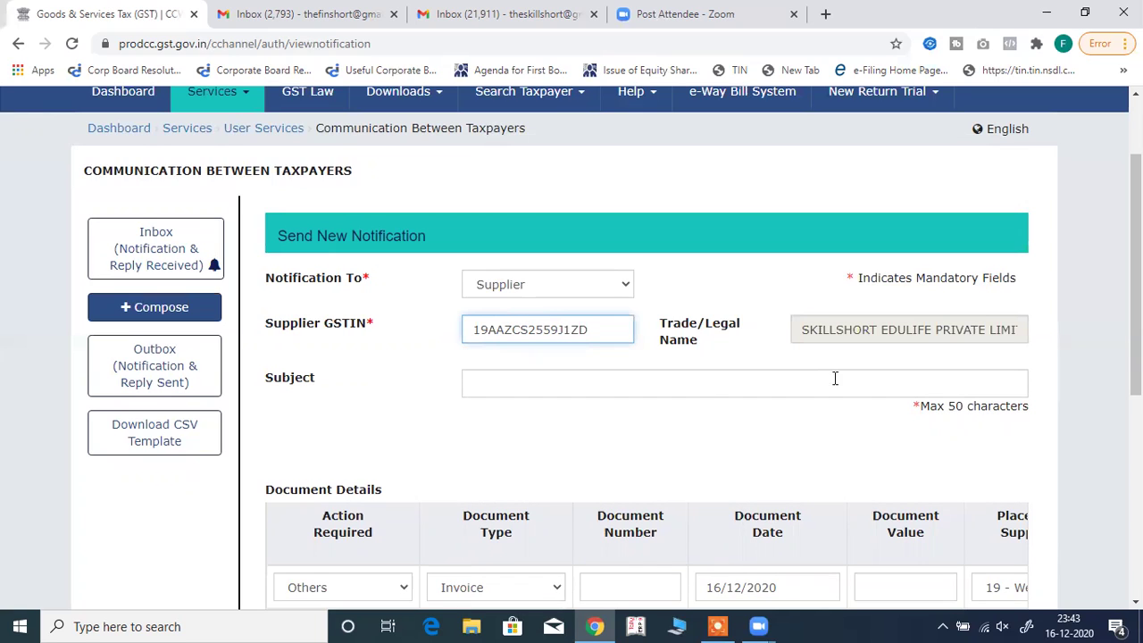
Enter the supplier's GSTIN and the subject 'please upload invoice dated 12.10.2020'.
click(704, 381)
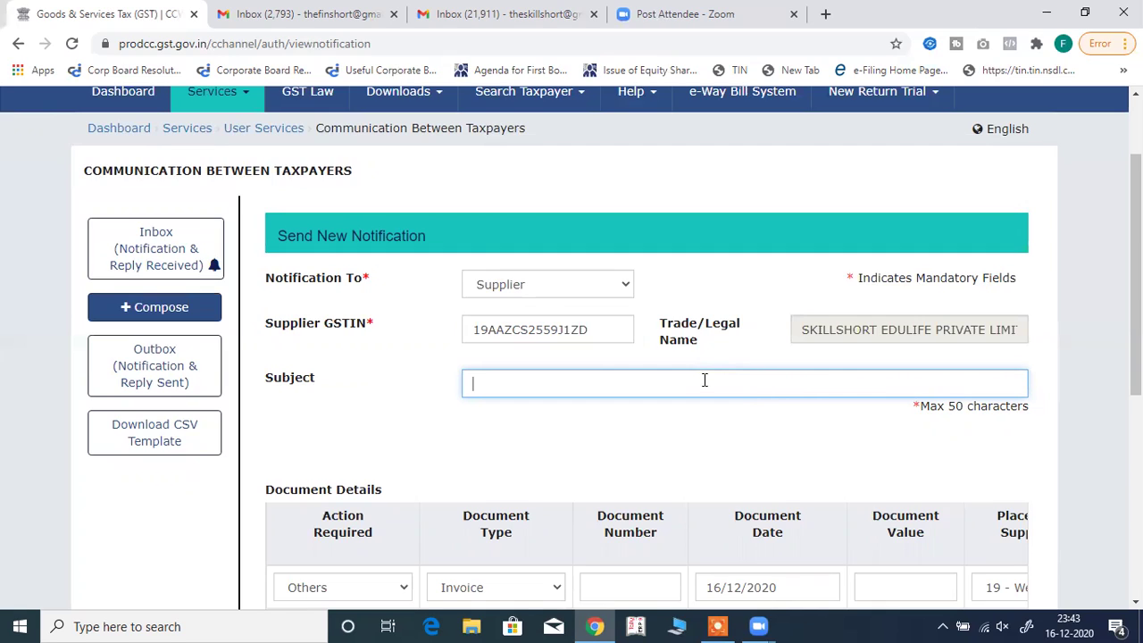
text(please upload invoice dated)
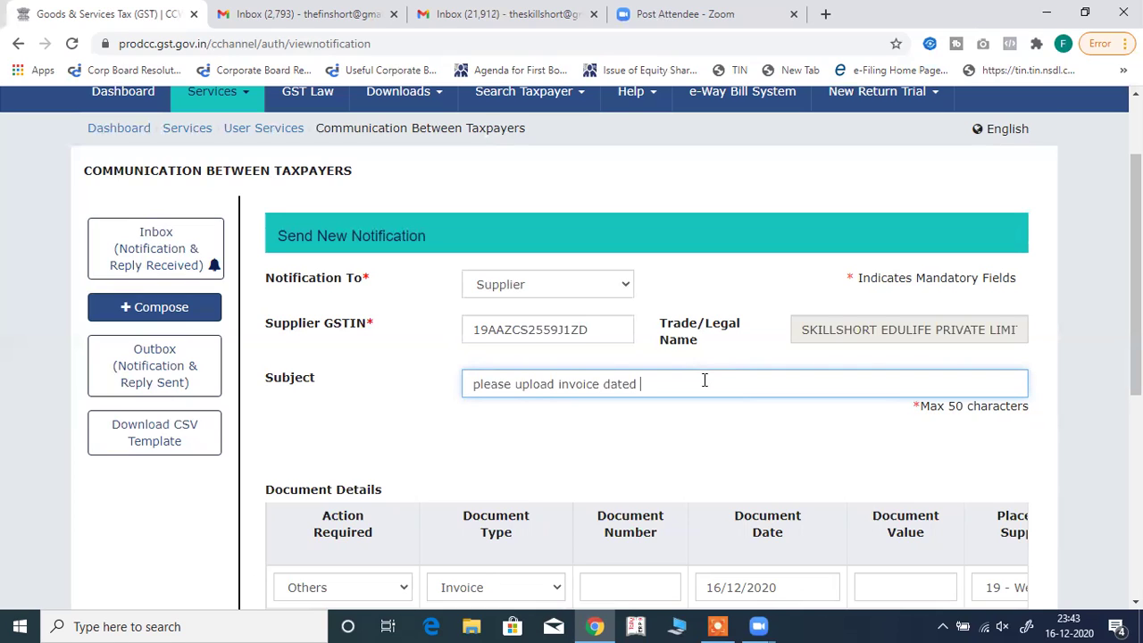
text( 12.10.2020)
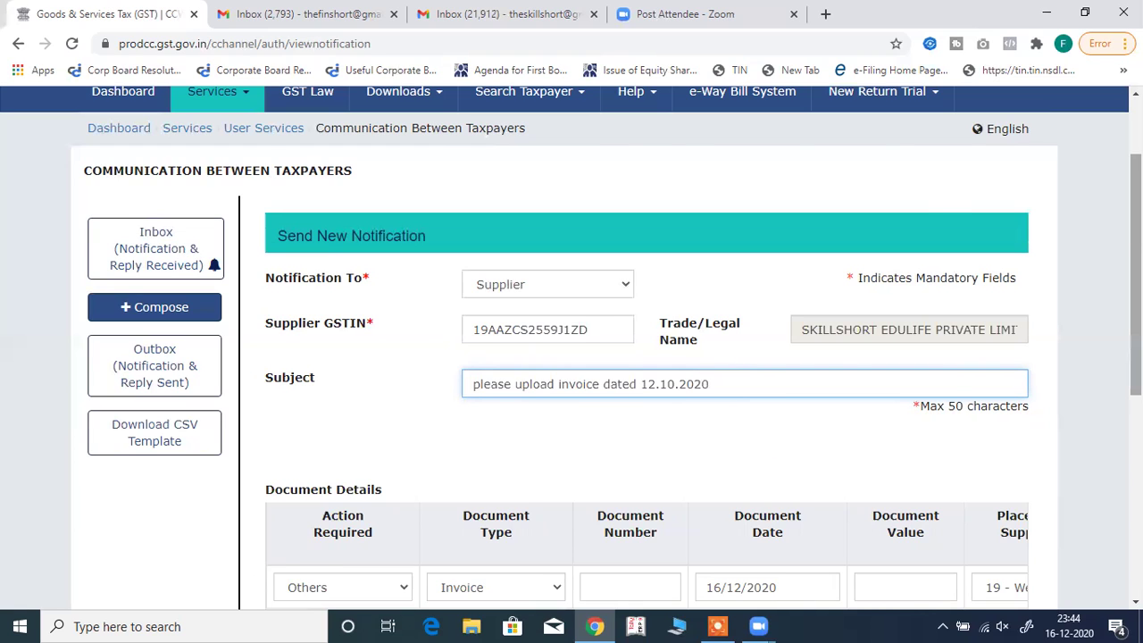
Zoom the page to 110% and show the Action Required options, still on Others.
scroll(898, 426, down, 2)
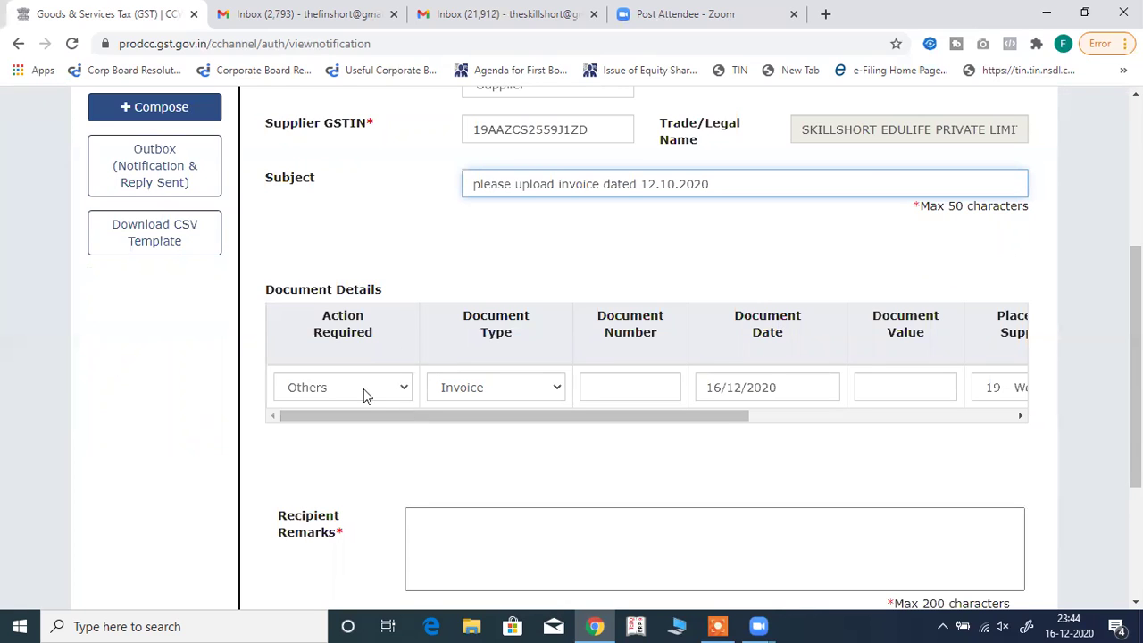
click(400, 393)
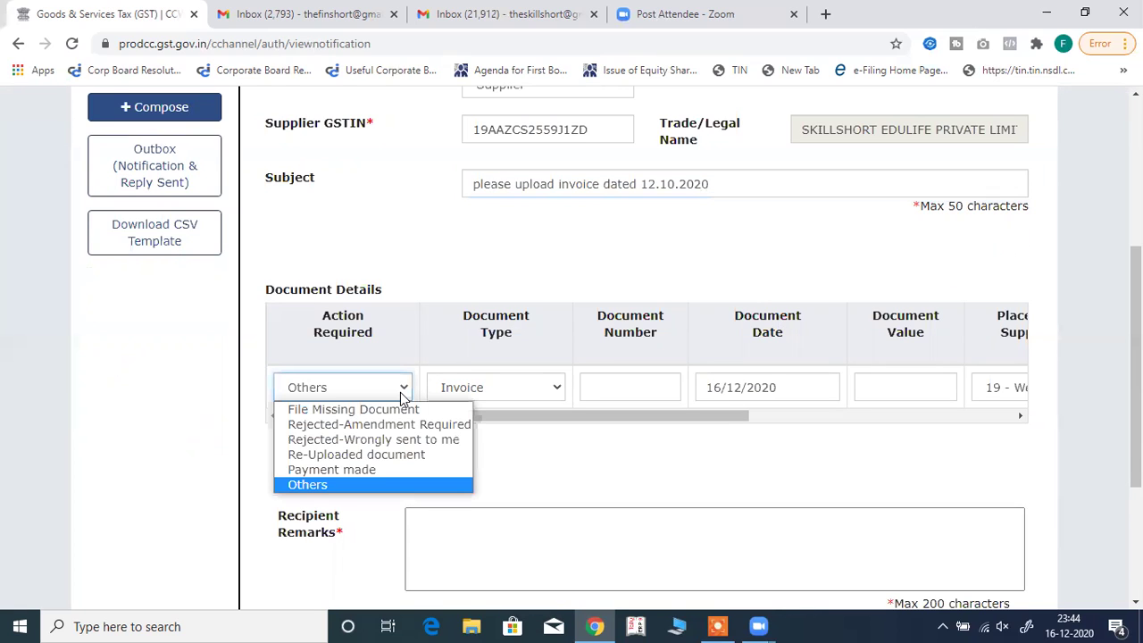
click(719, 458)
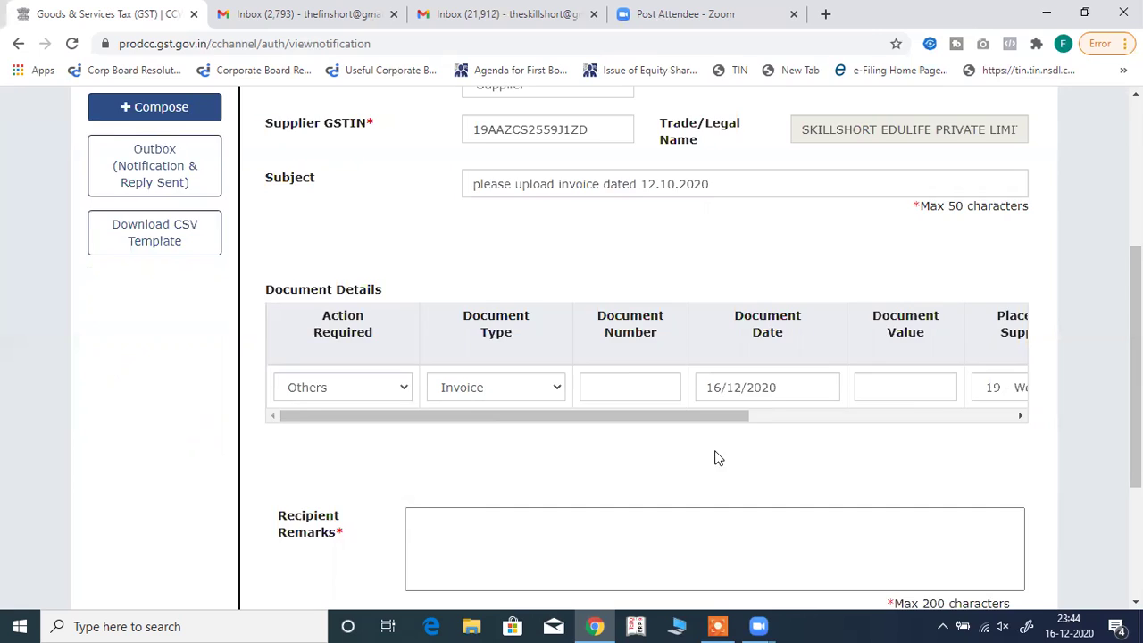
key(ctrl+plus)
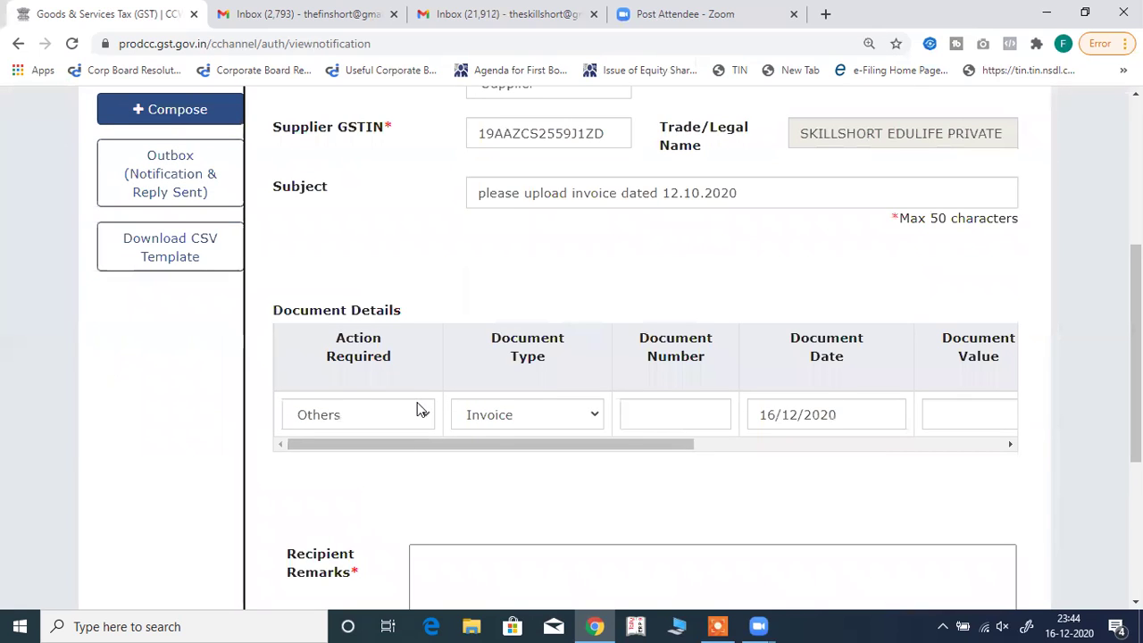
click(421, 412)
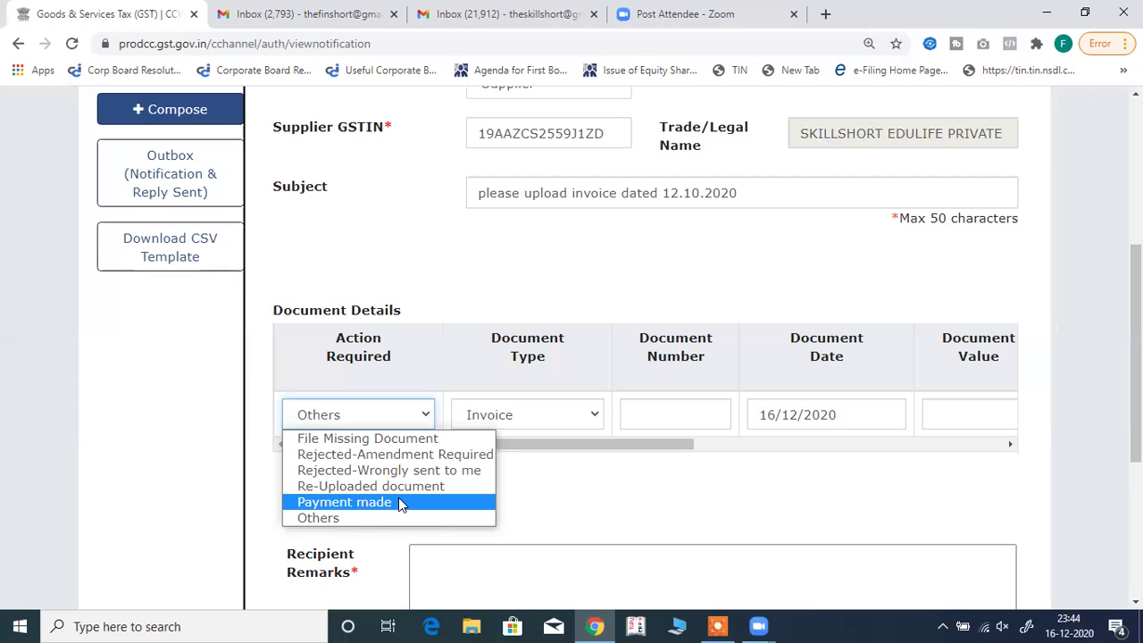
Set action File Missing Document, type Invoice, number 139, dated 12/10/2020.
click(413, 439)
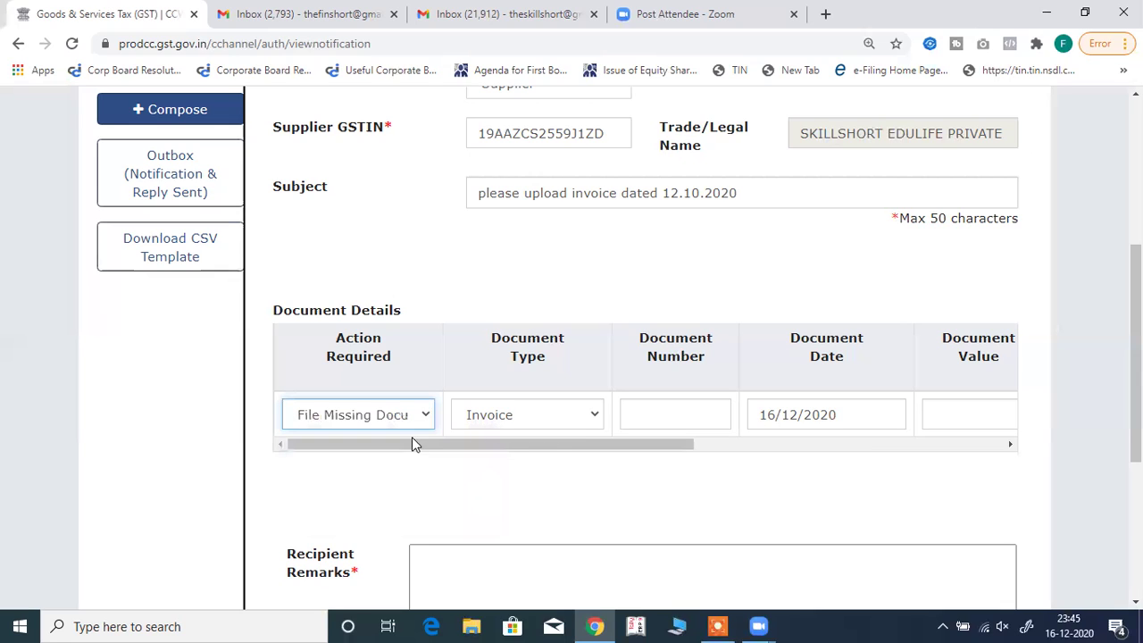
click(563, 422)
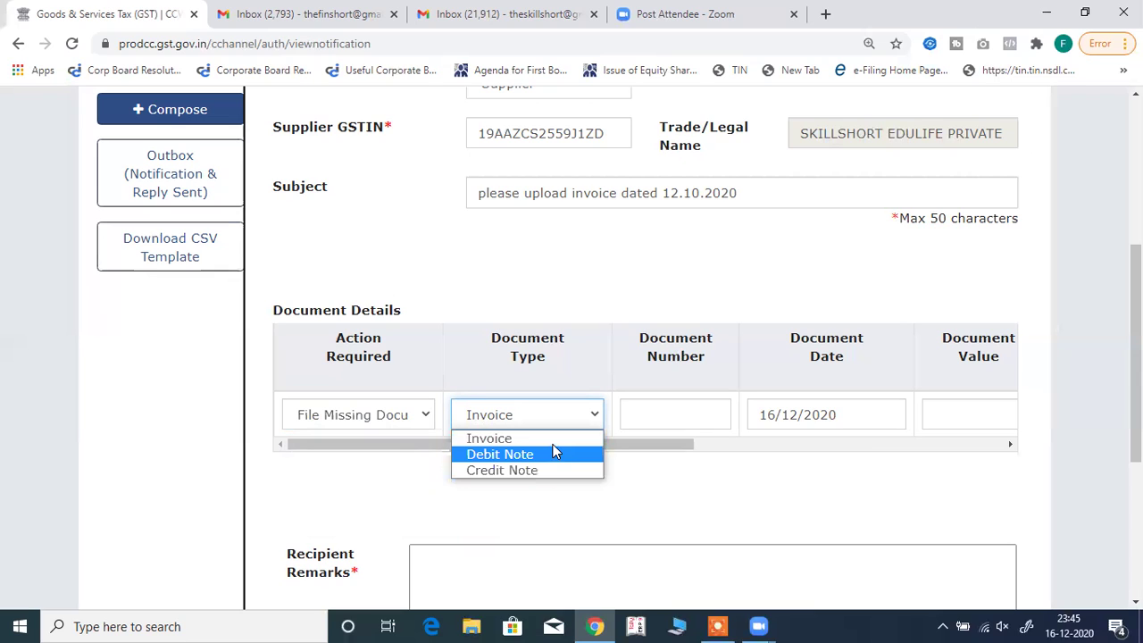
click(553, 441)
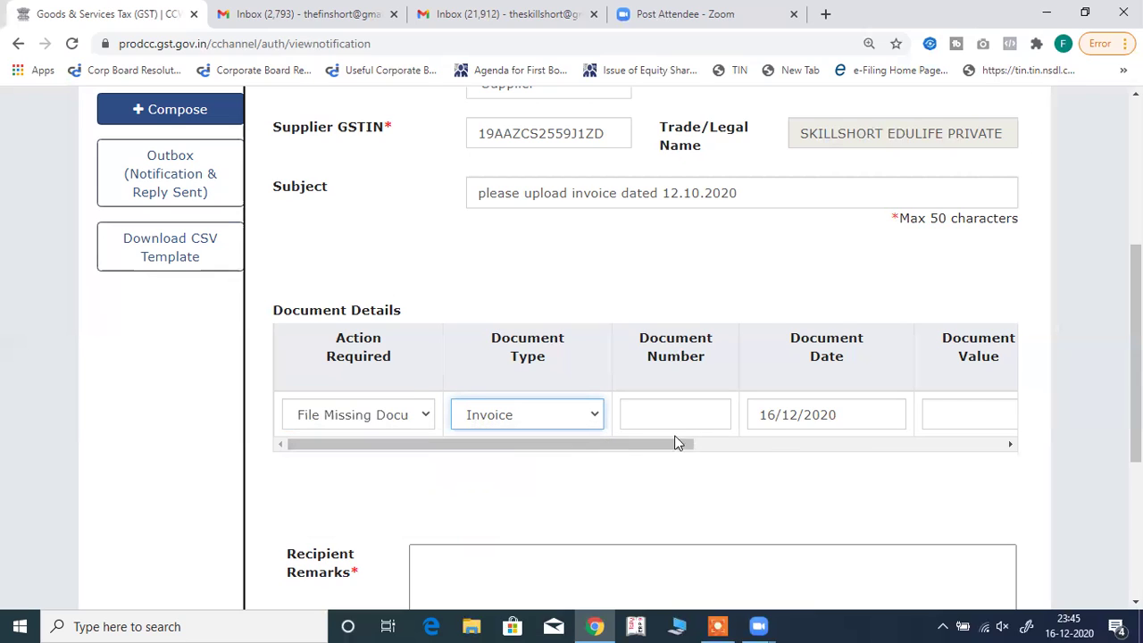
scroll(676, 441, right, 3)
click(565, 403)
text(139)
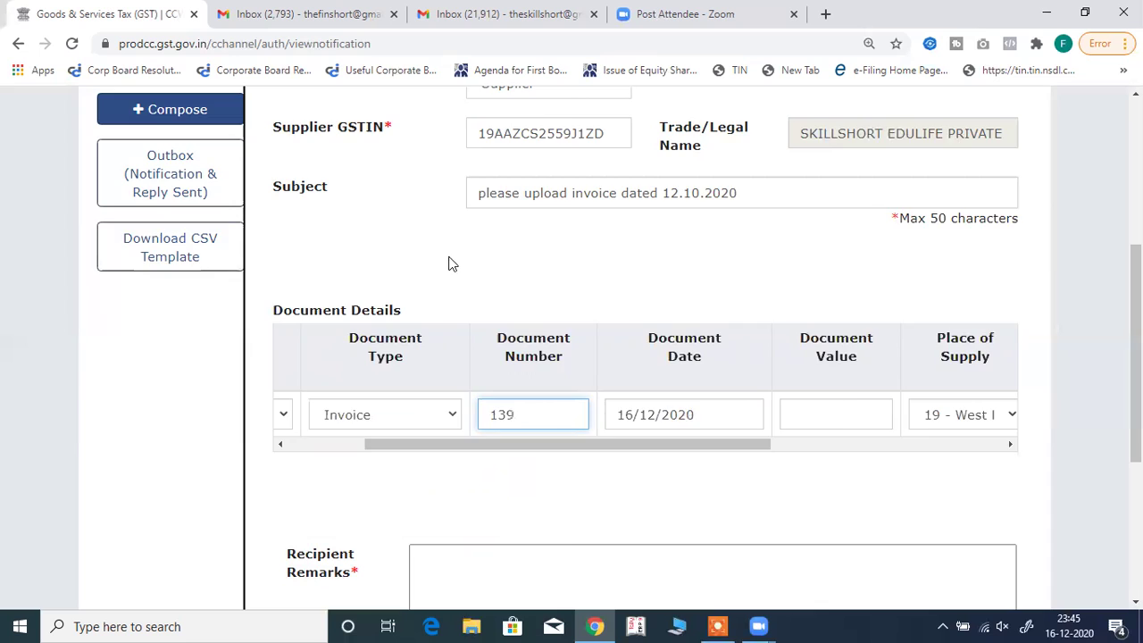
key(Tab)
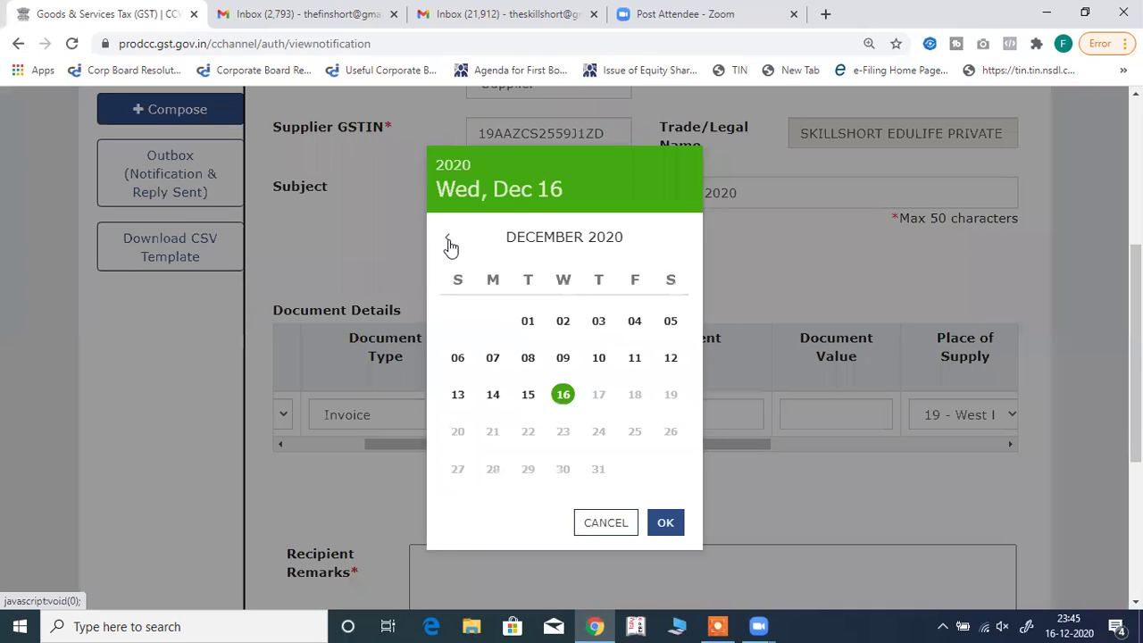
click(449, 240)
key(Page_Up)
click(493, 394)
Enter document value 118 with invoice type Regular and add it as a line item.
click(812, 415)
text(118)
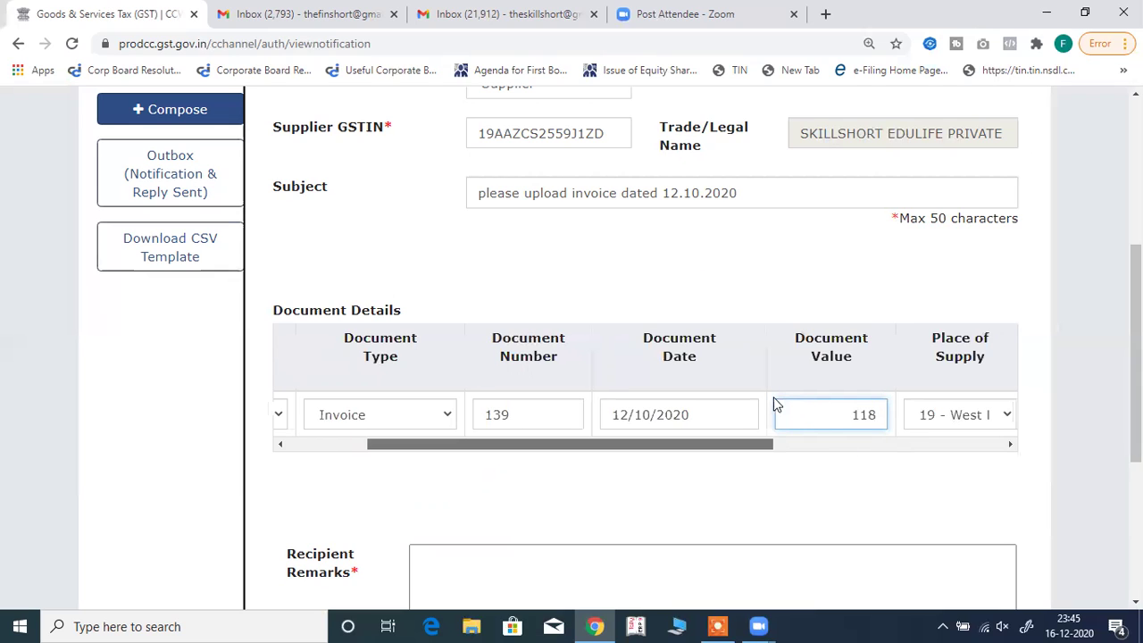
scroll(755, 397, right, 3)
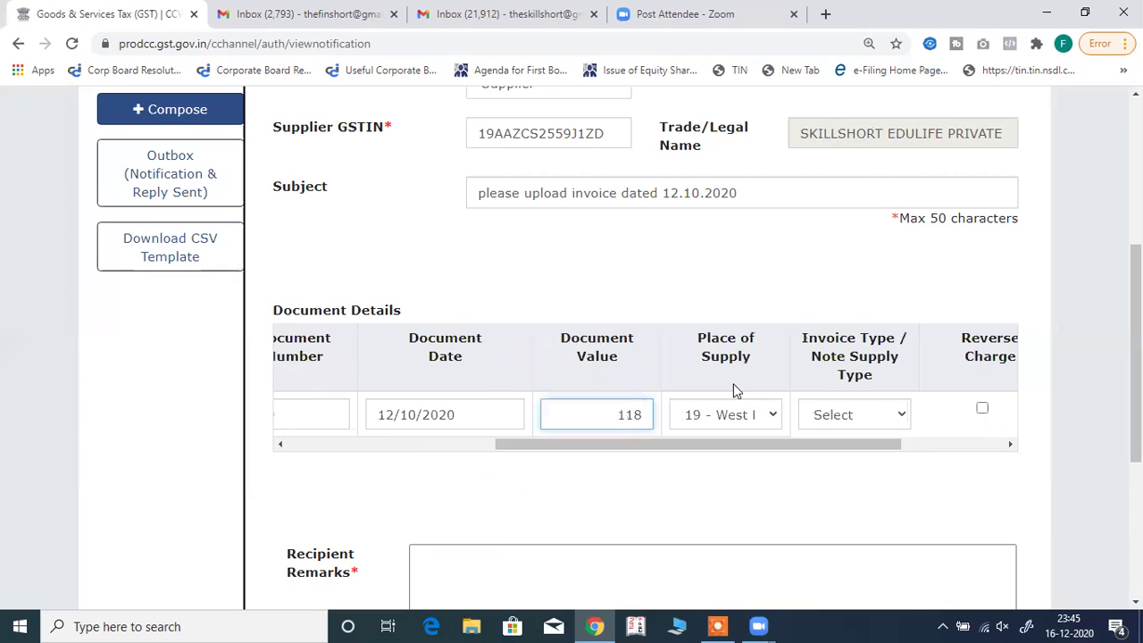
click(891, 418)
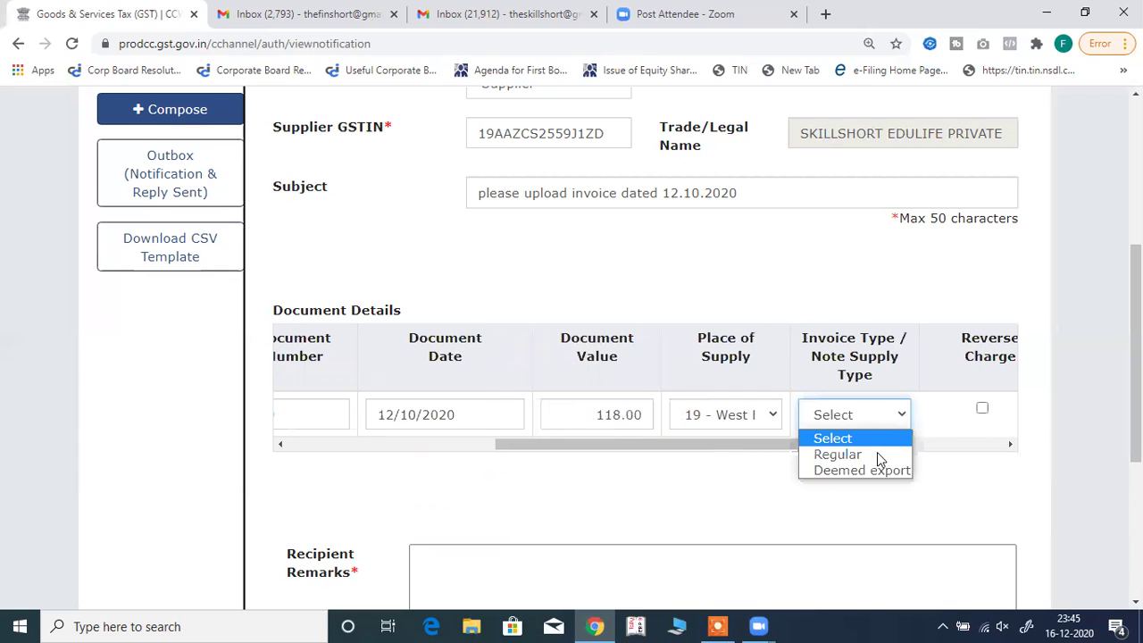
click(875, 456)
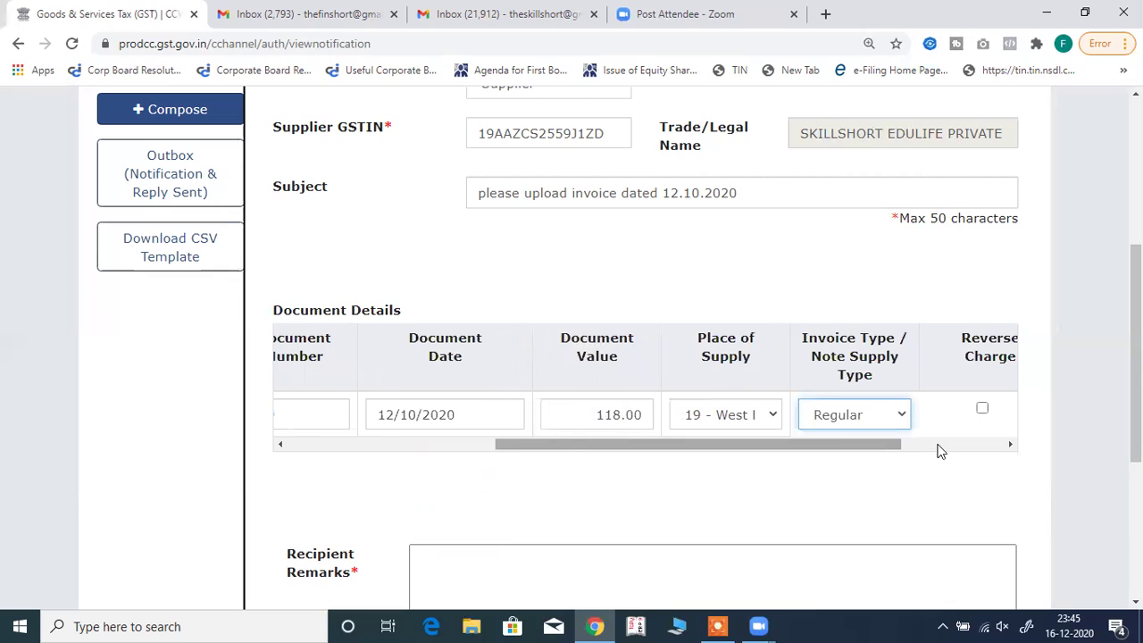
scroll(938, 447, right, 3)
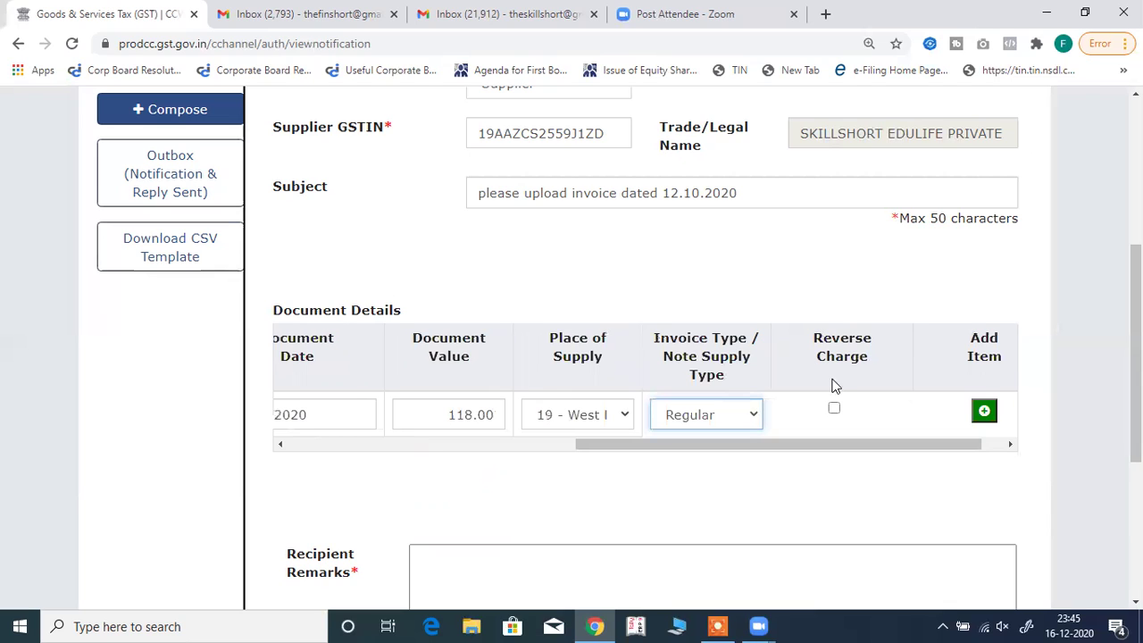
click(985, 414)
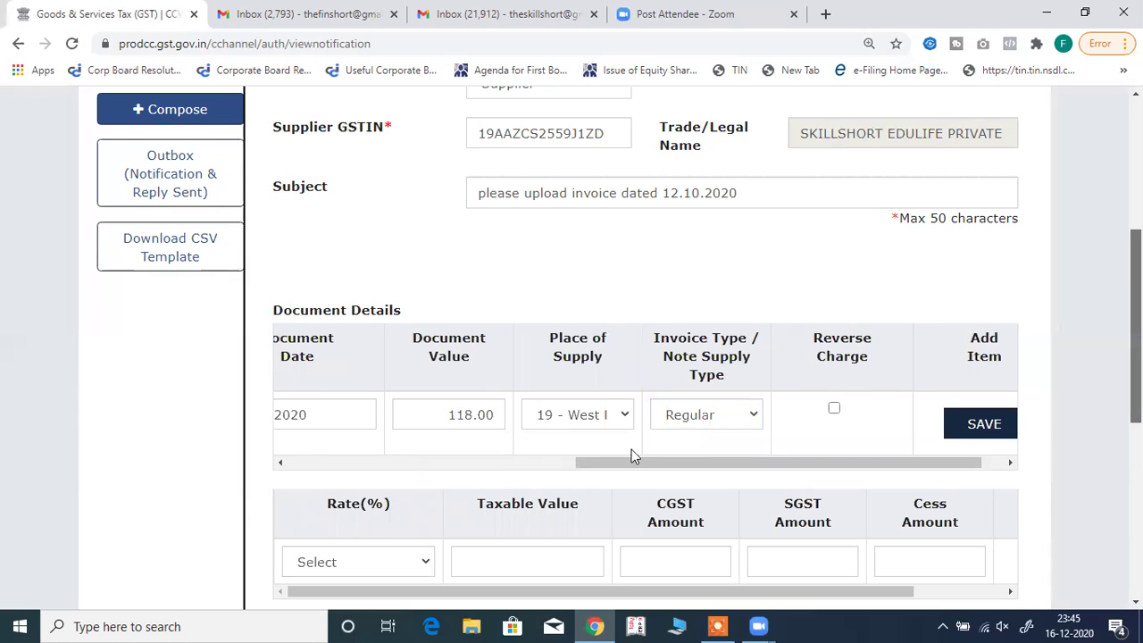
Add an 18% rate item with taxable value 100 and save the invoice to Added Document Details.
scroll(631, 456, down, 2)
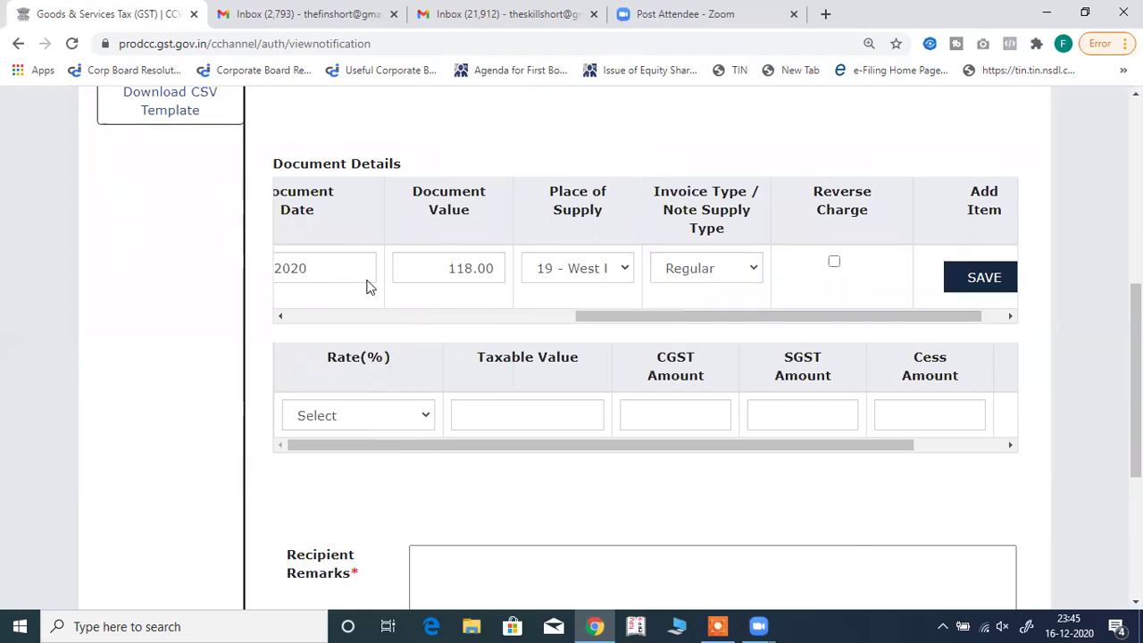
click(356, 415)
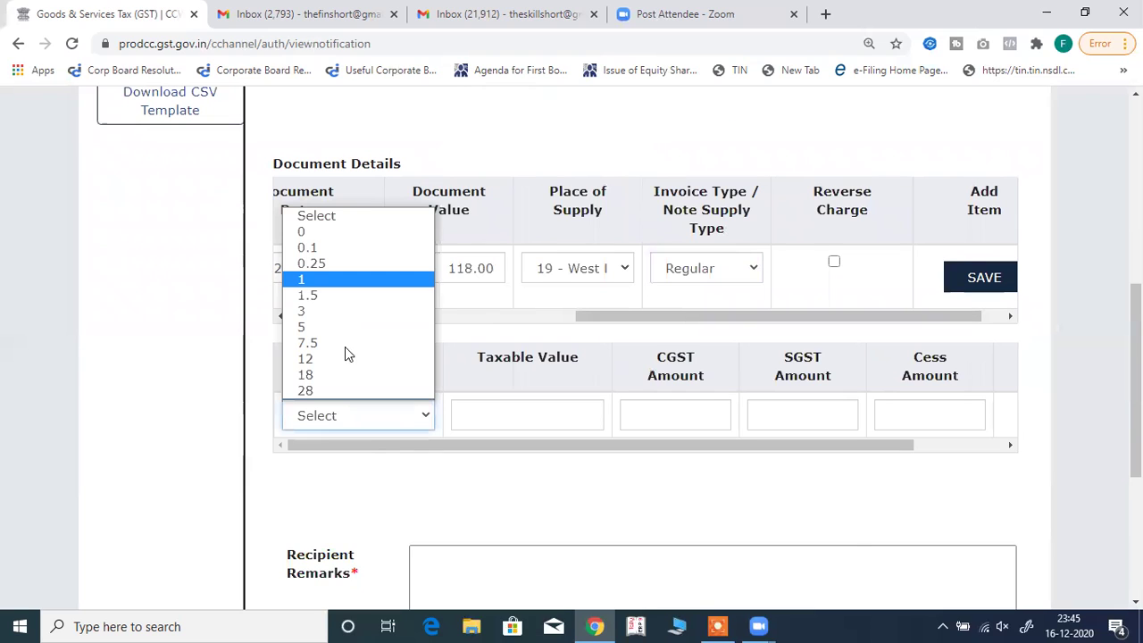
key(Return)
click(569, 410)
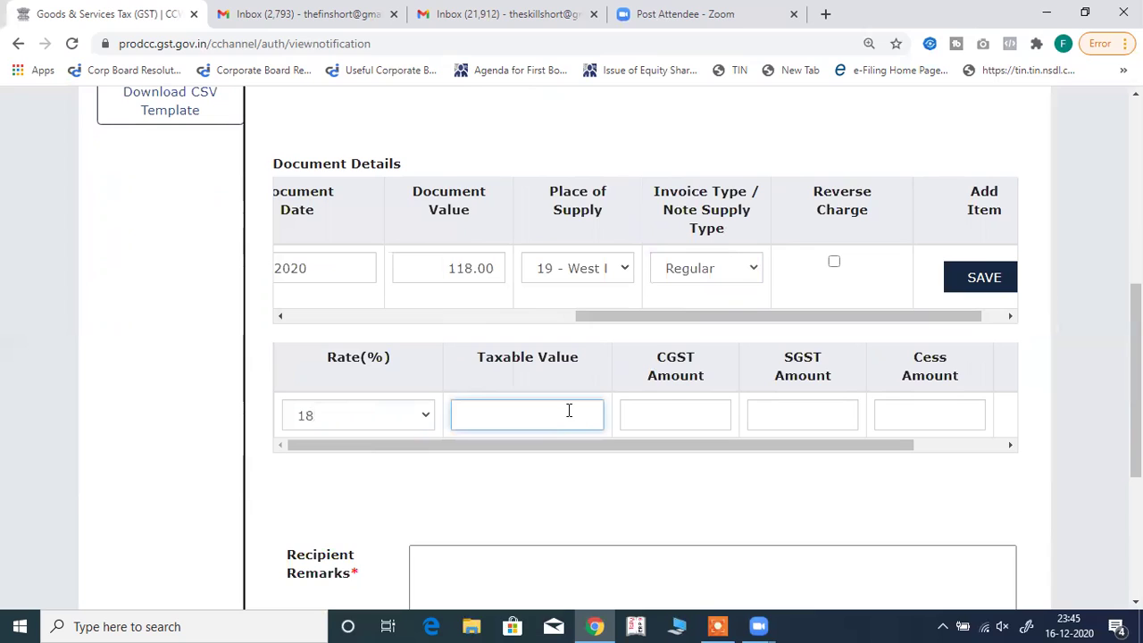
text(100)
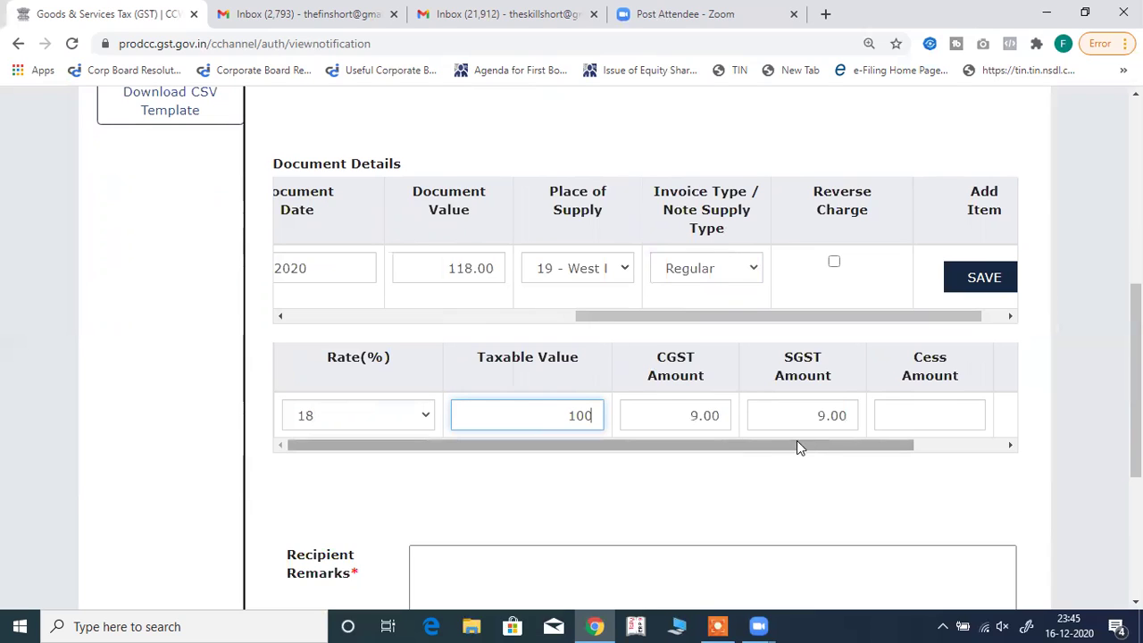
click(973, 447)
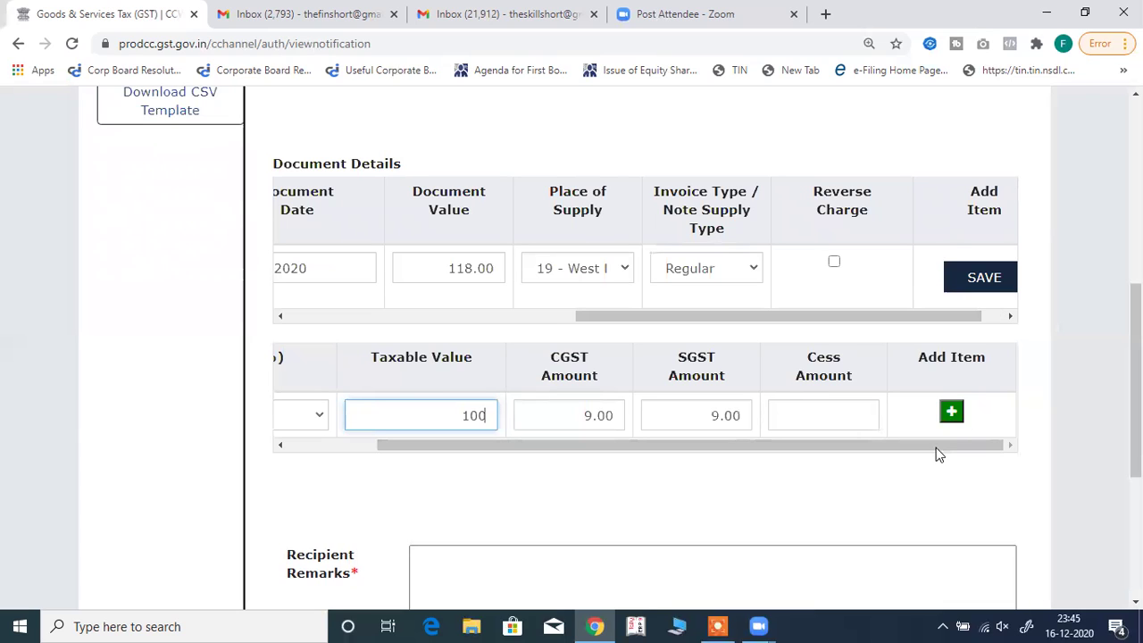
click(980, 279)
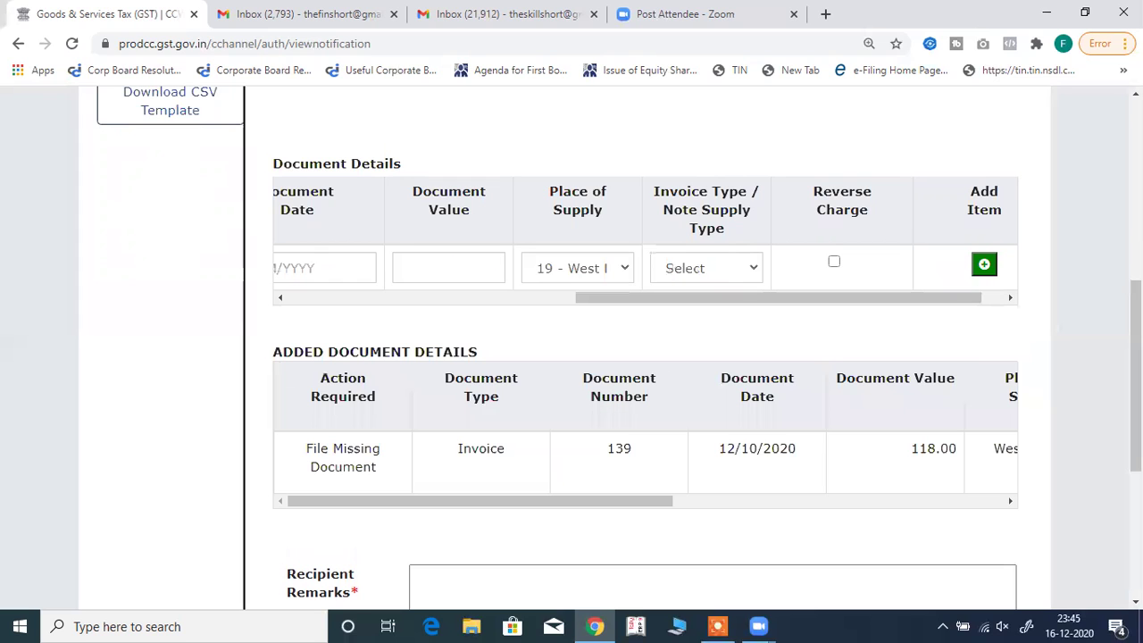
Add the recipient remark 'please file urgently' and send the notification to the supplier.
scroll(638, 395, down, 1)
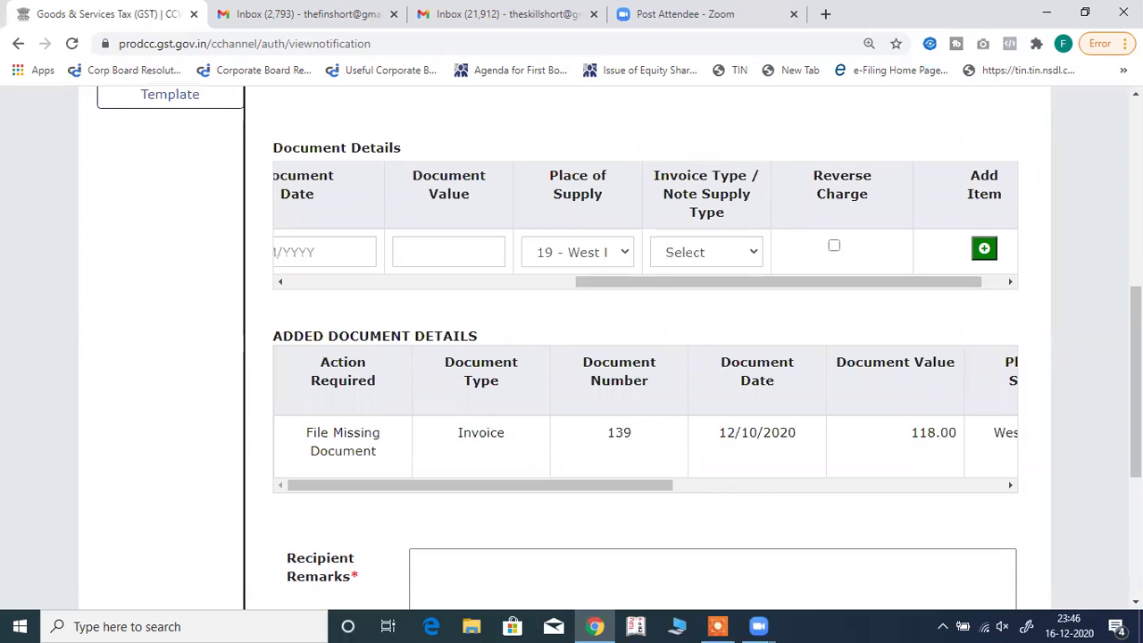
scroll(653, 446, down, 2)
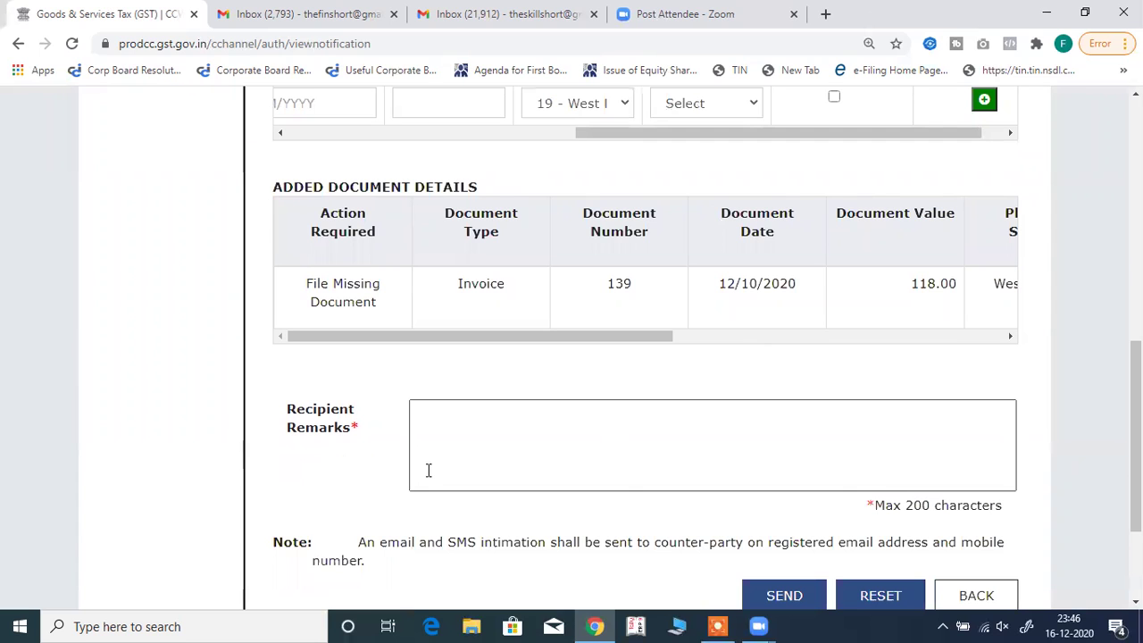
click(480, 406)
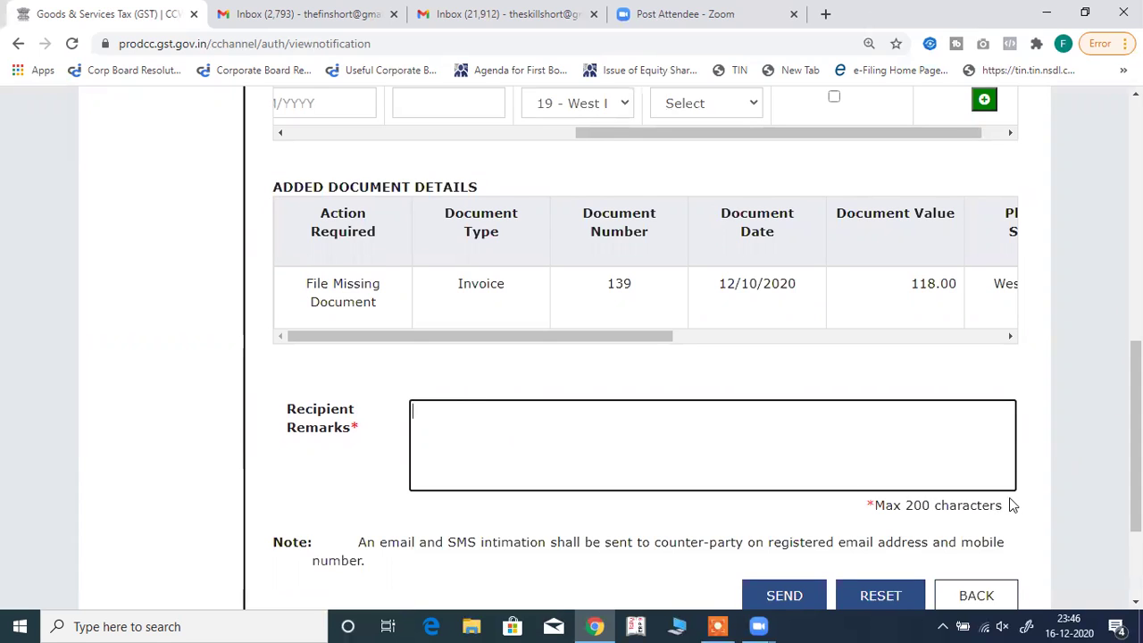
scroll(702, 366, down, 2)
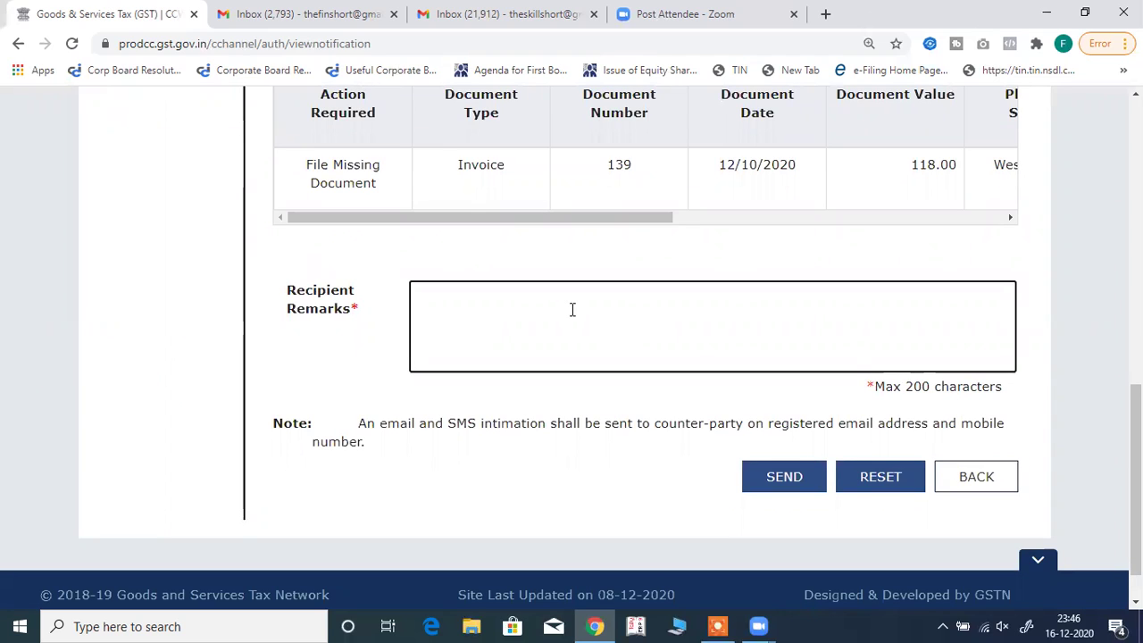
text(please file urgently)
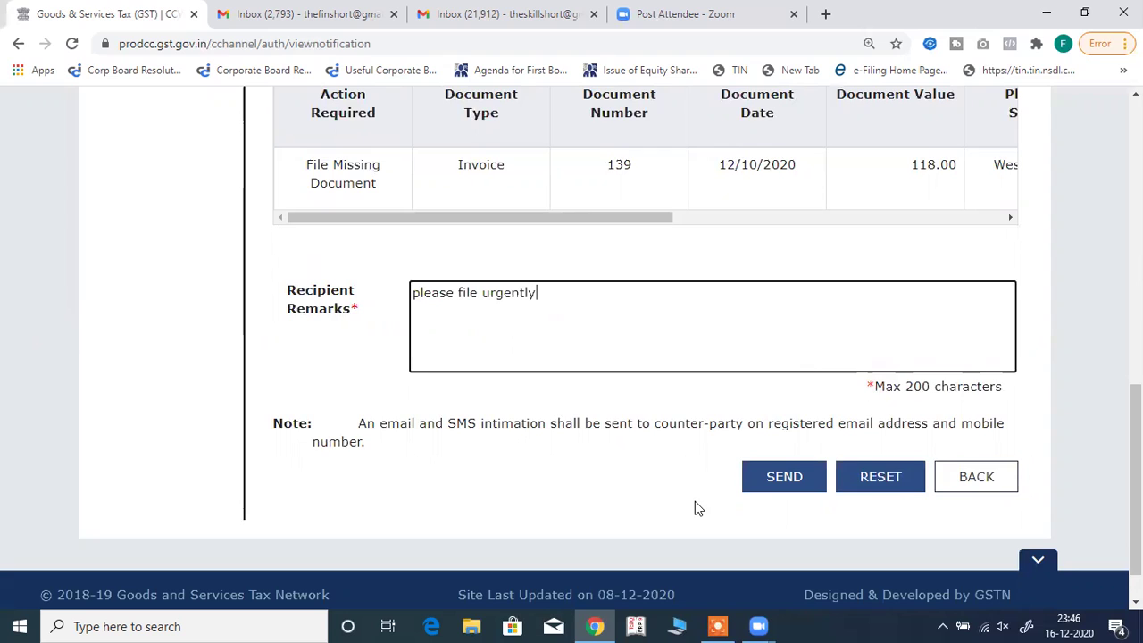
click(780, 491)
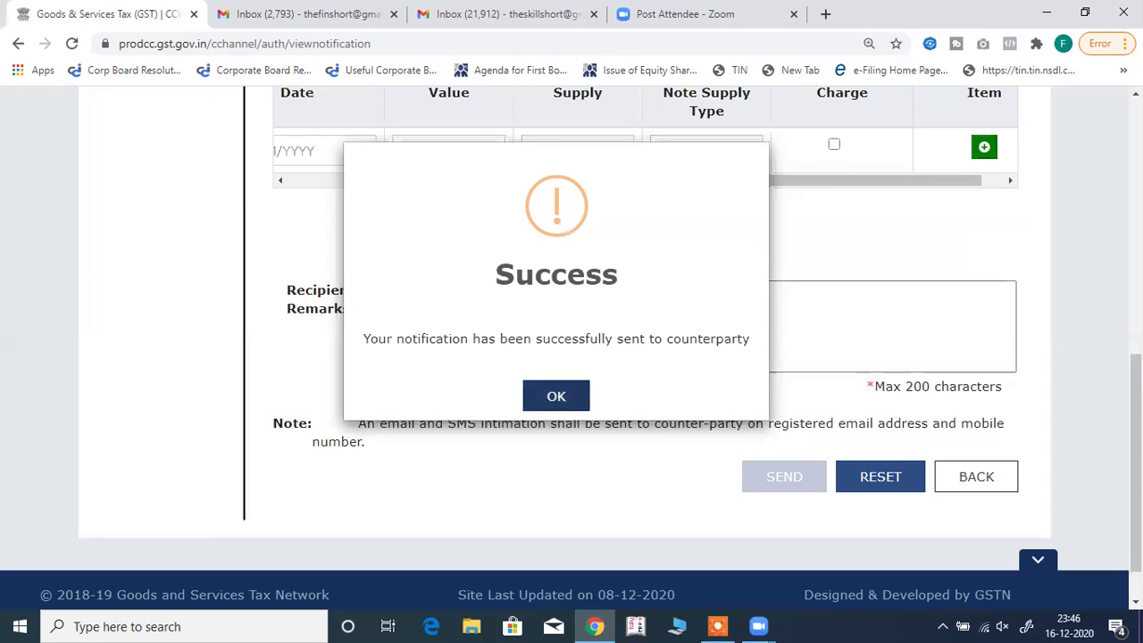
Dismiss the success message and view the Outbox's notifications sent To Supplier.
click(558, 398)
scroll(454, 446, up, 8)
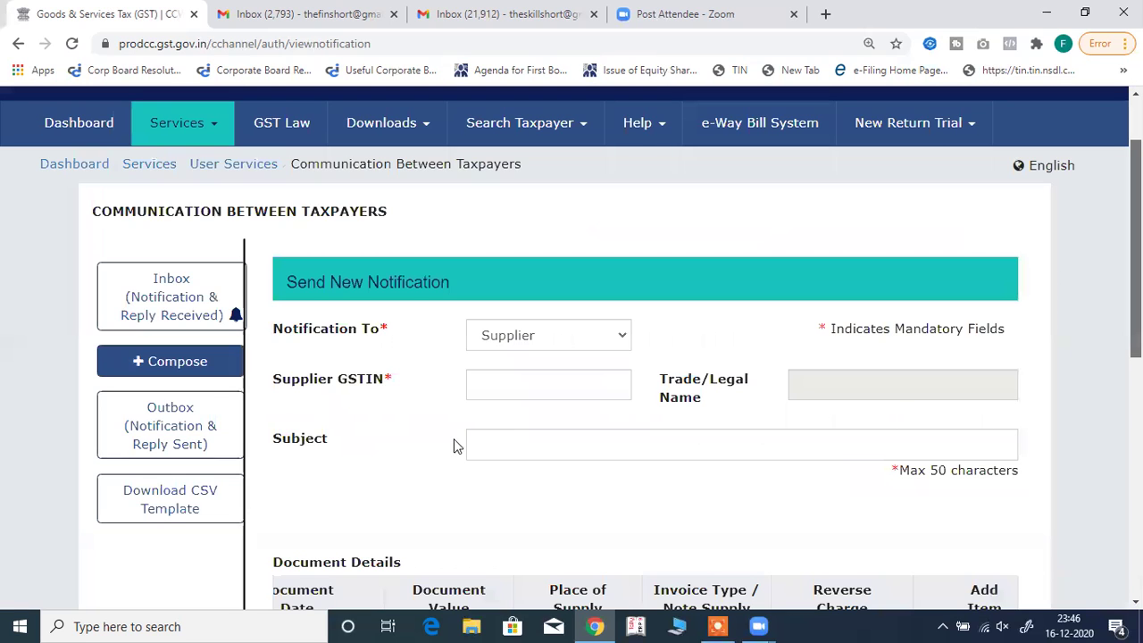
click(192, 427)
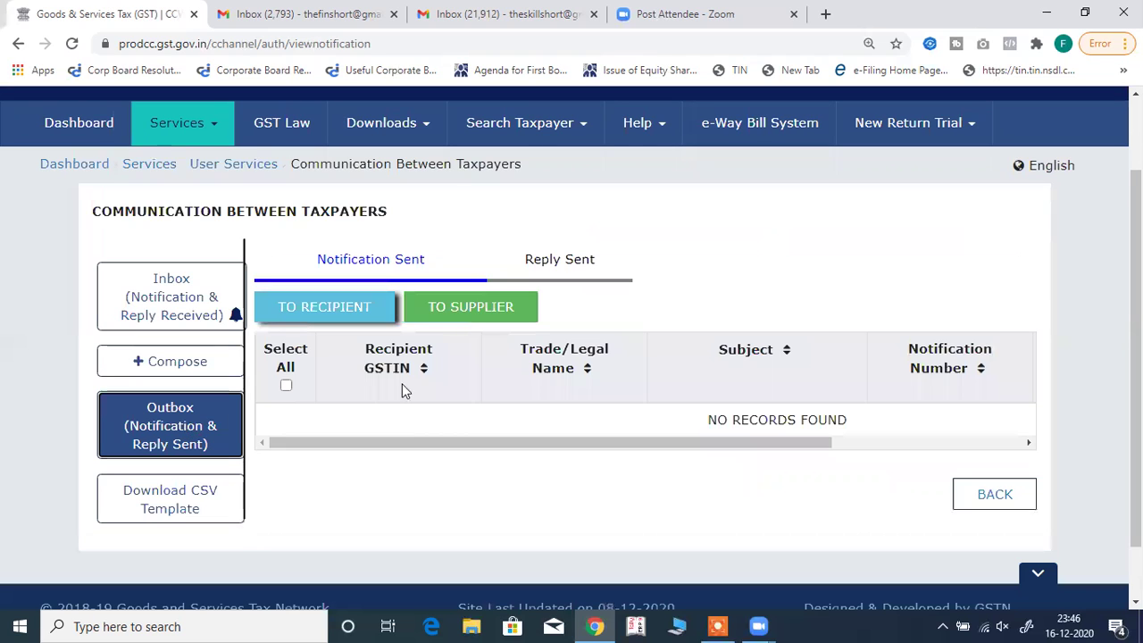
click(471, 306)
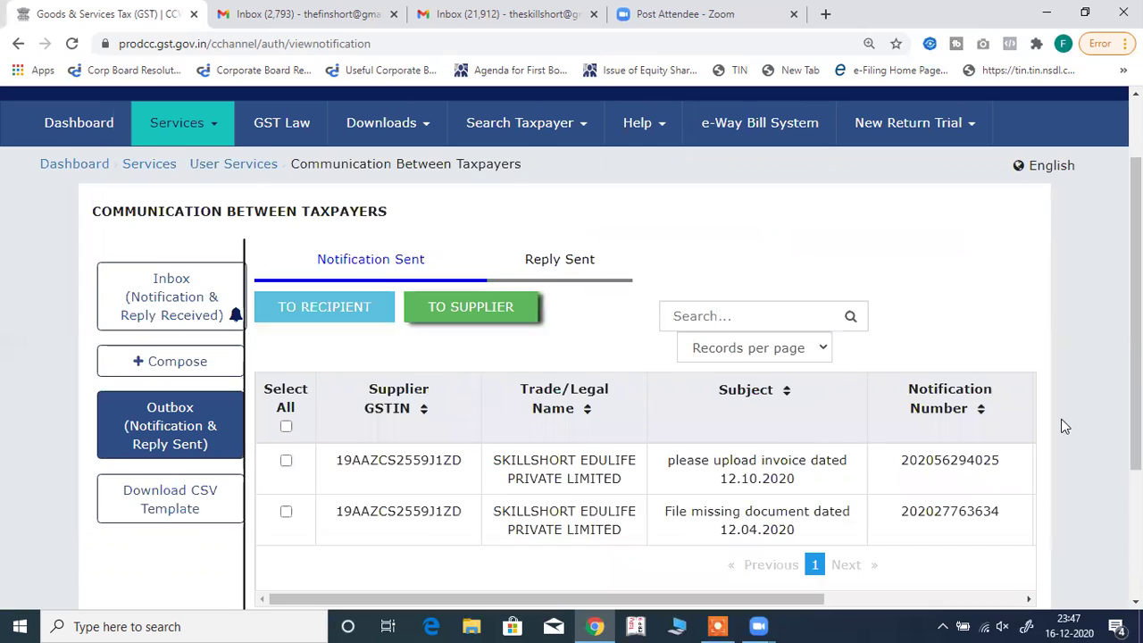
Check the sent notification, then switch to the Reply Sent tab, showing no records.
scroll(572, 357, down, 1)
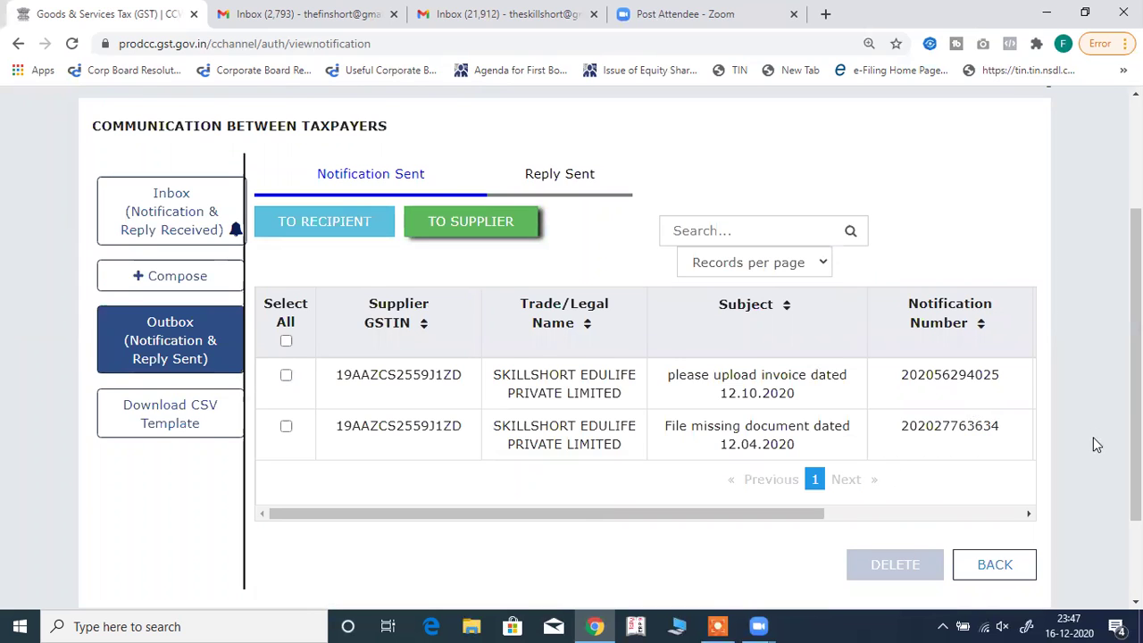
scroll(961, 348, up, 1)
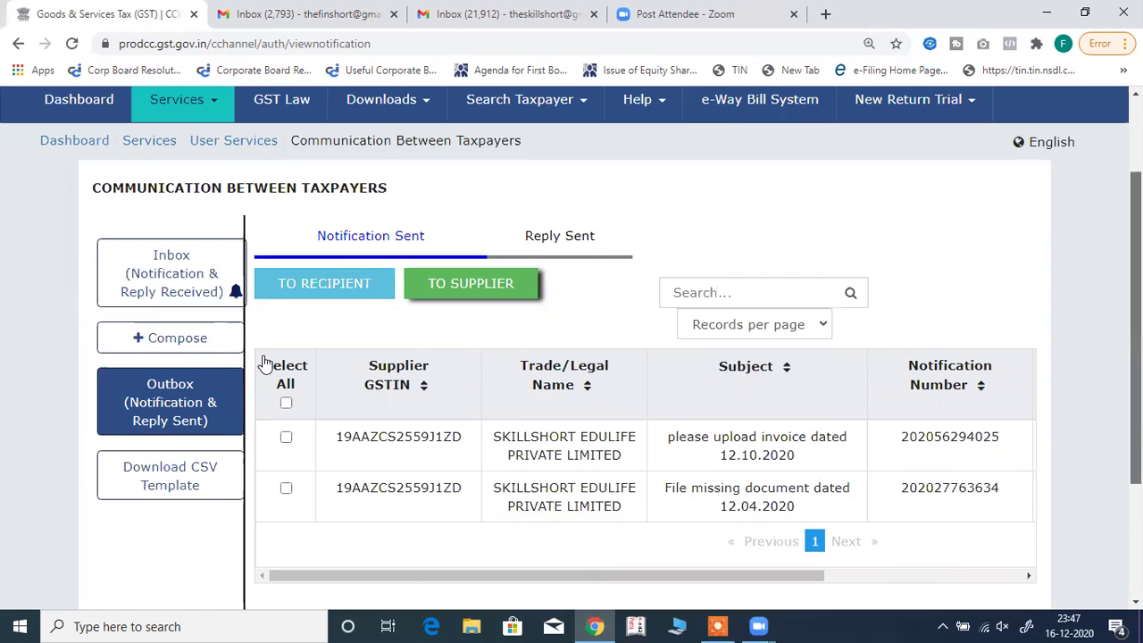
scroll(285, 352, up, 1)
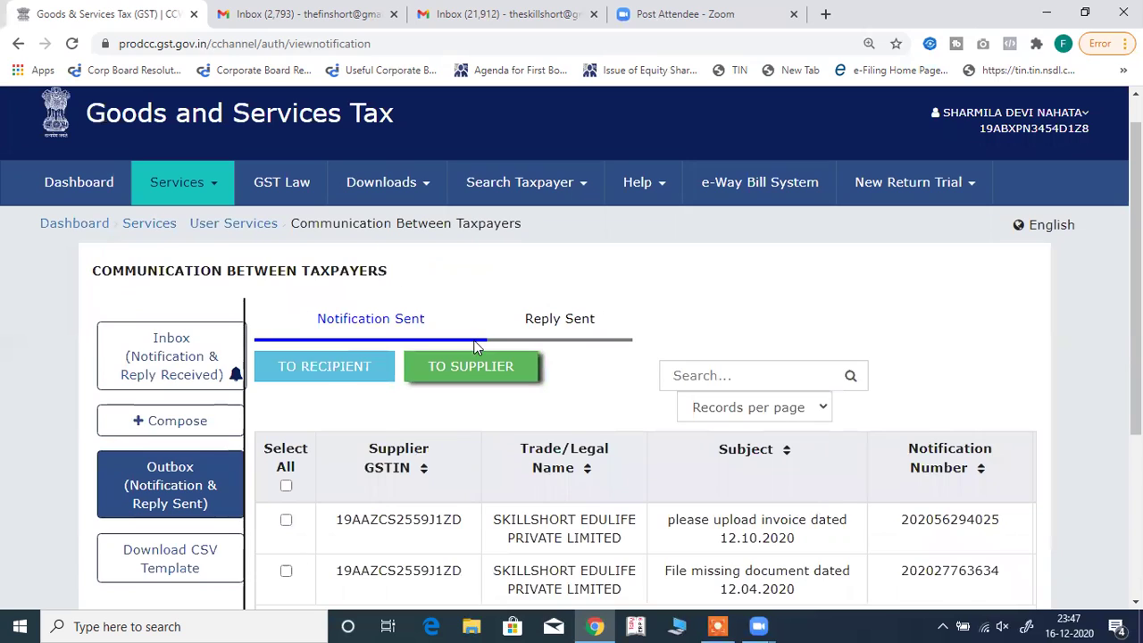
click(600, 338)
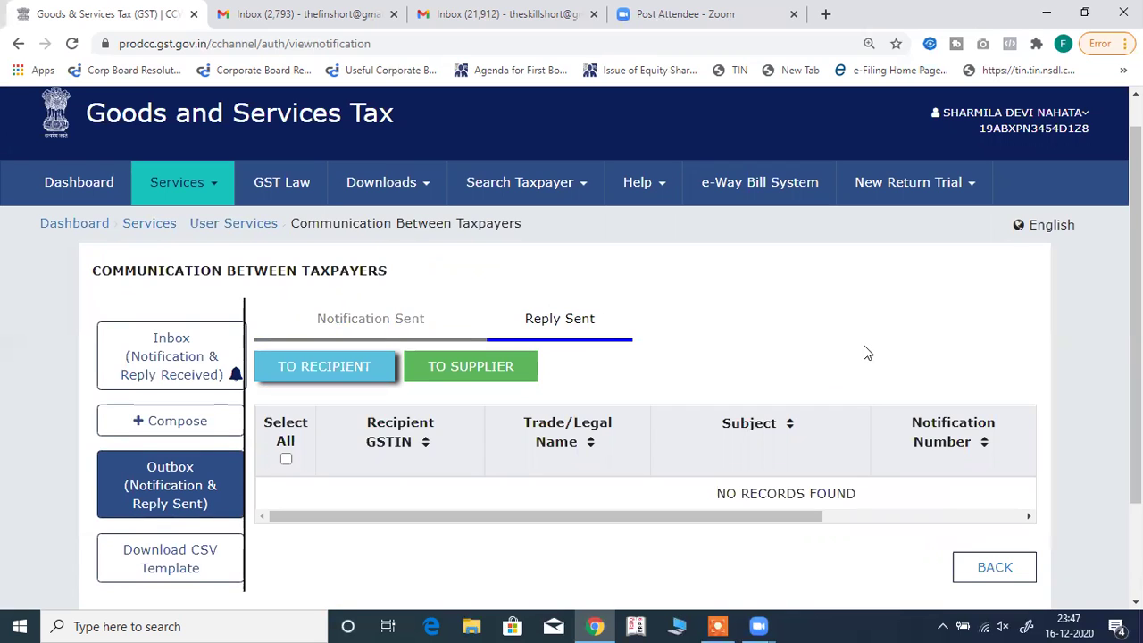
scroll(684, 393, down, 1)
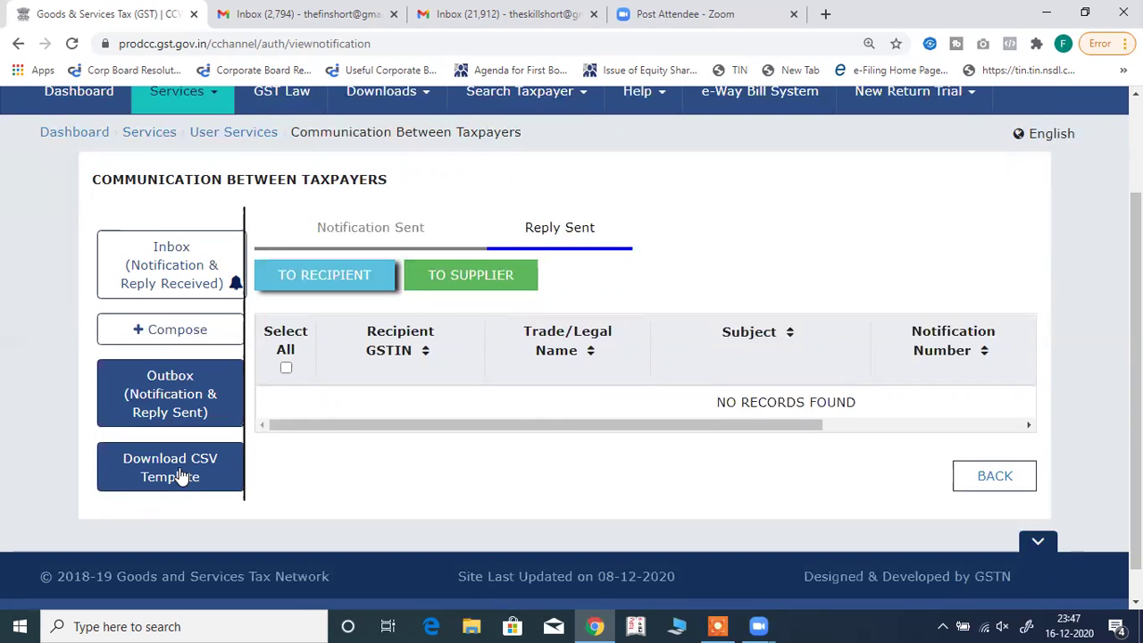
Download the New Notification CSV template and open it from Chrome's download bar.
click(181, 476)
click(179, 586)
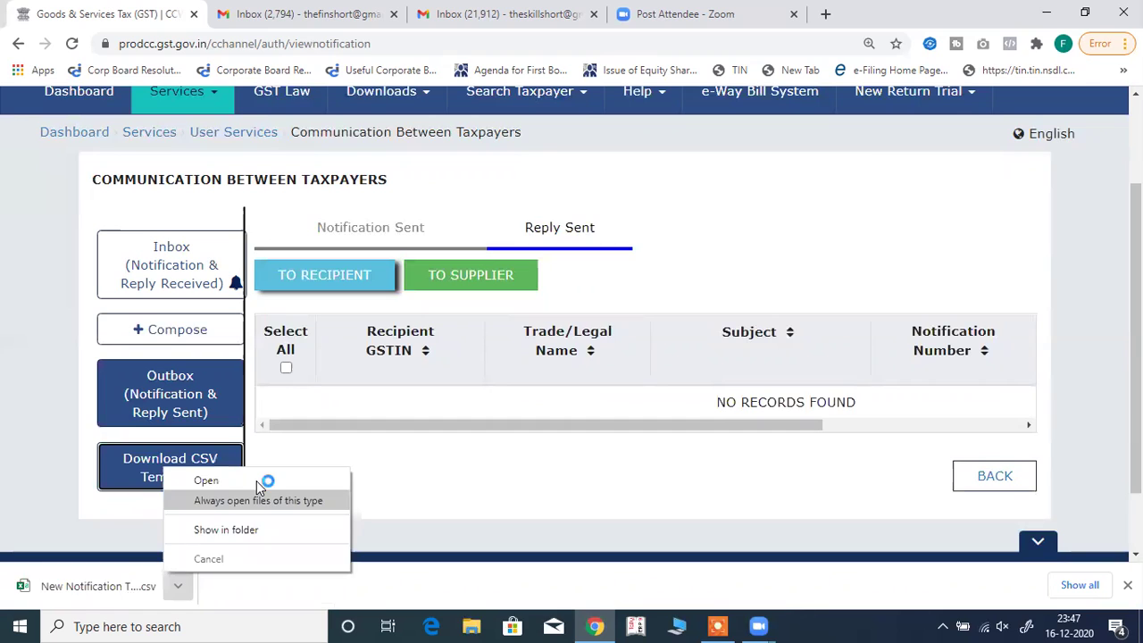
click(256, 480)
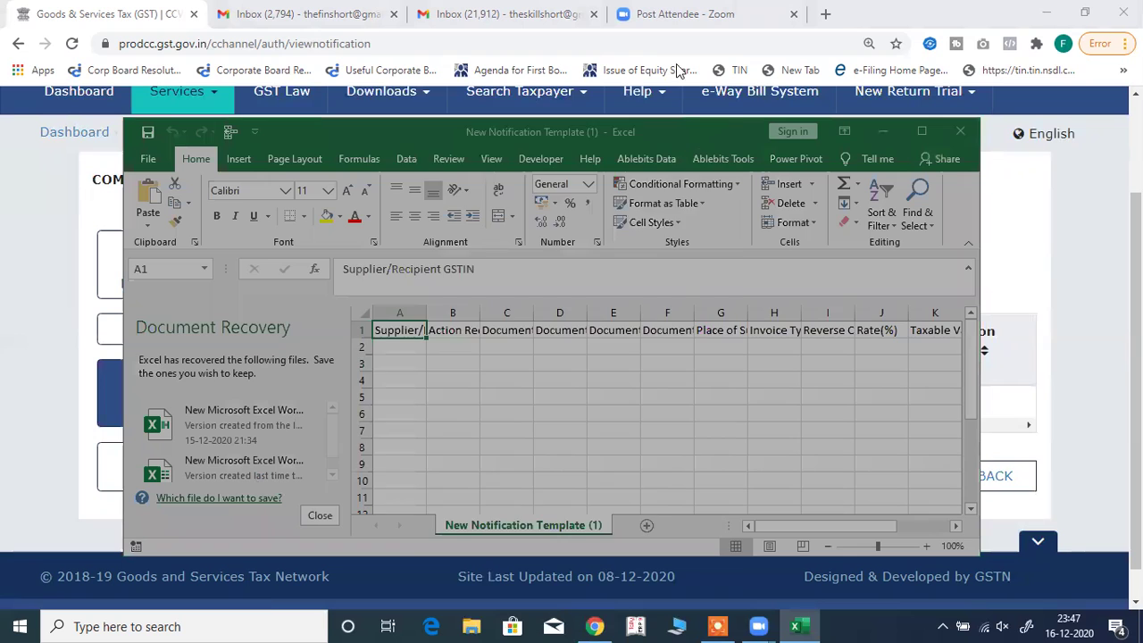
Maximise the Excel window and widen column B to show Action Required.
click(922, 134)
click(923, 134)
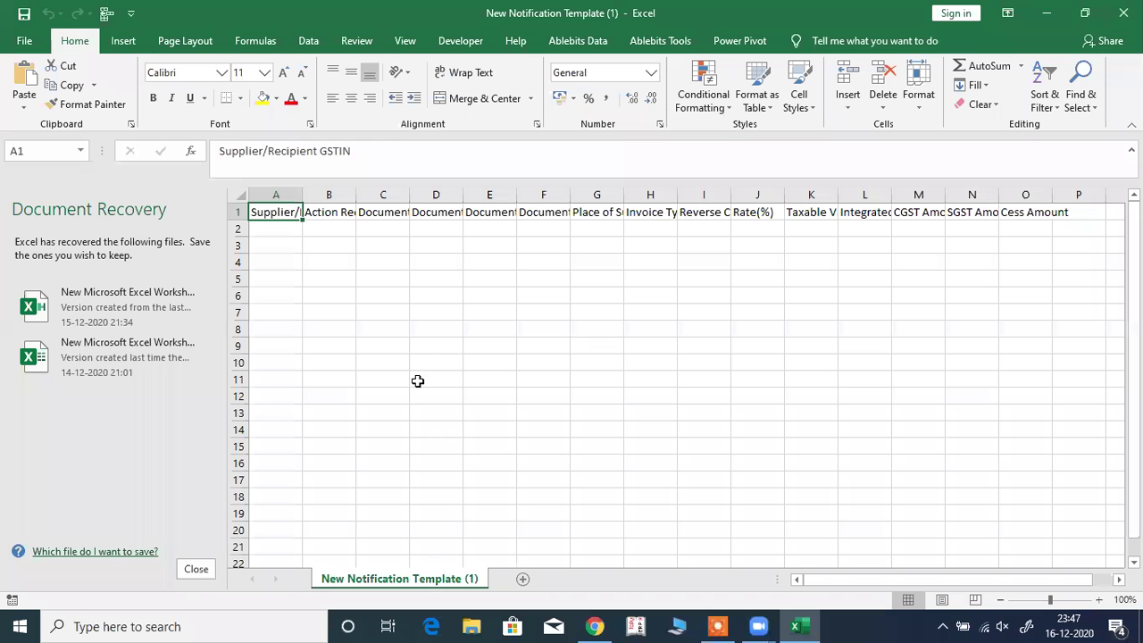
click(276, 230)
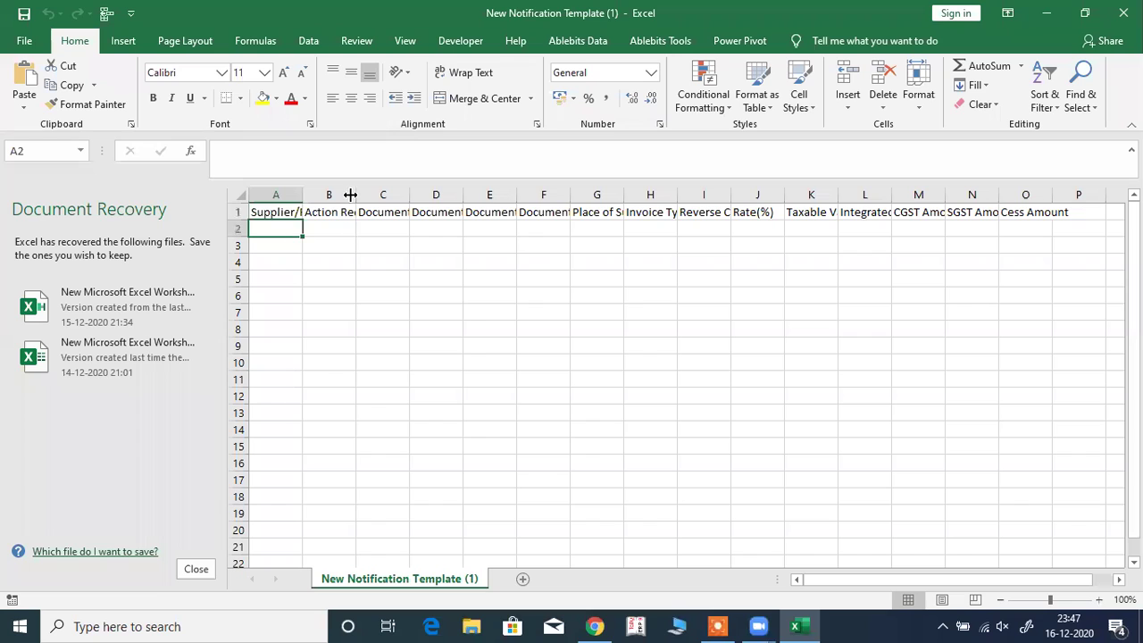
drag(355, 191, 387, 195)
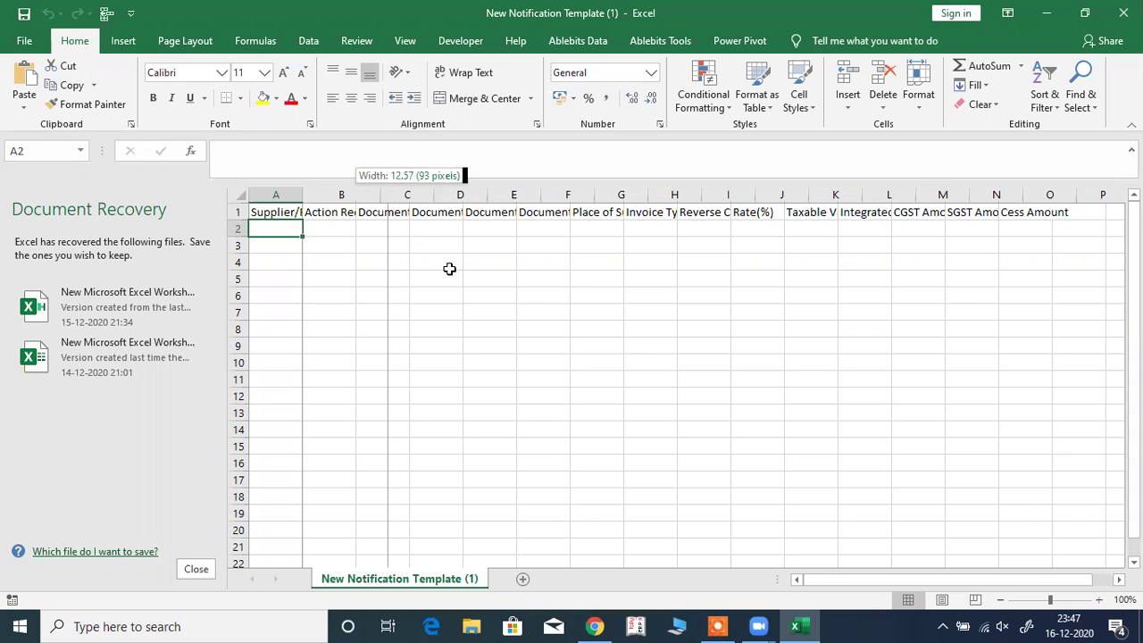
drag(449, 269, 450, 268)
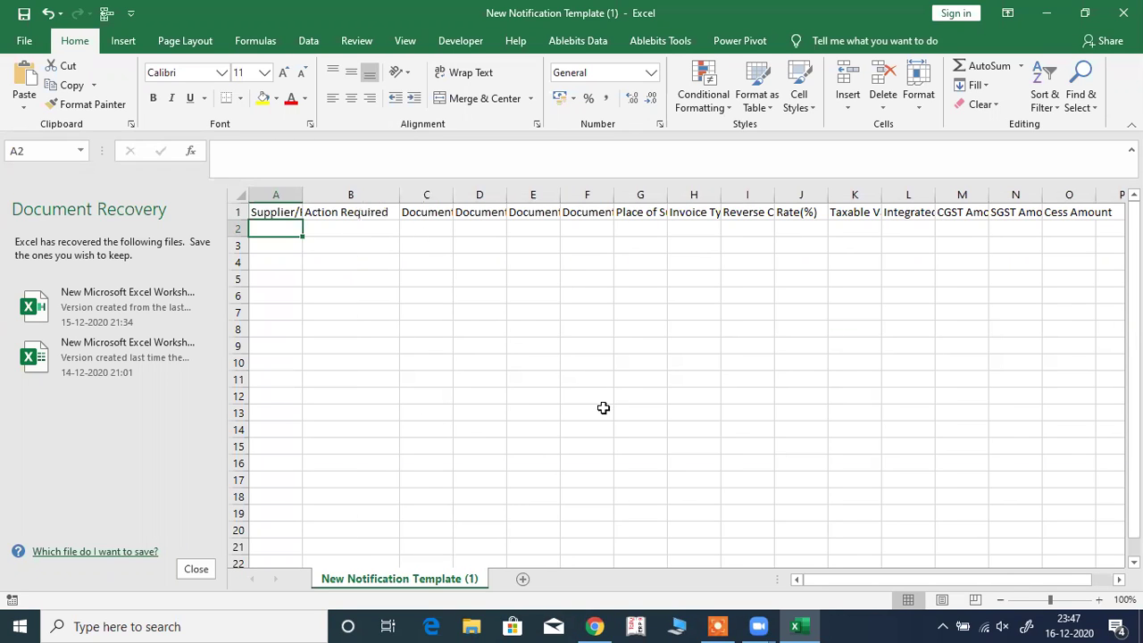
Close Document Recovery, discarding recovered files, and minimise Excel back to the GST page.
click(191, 576)
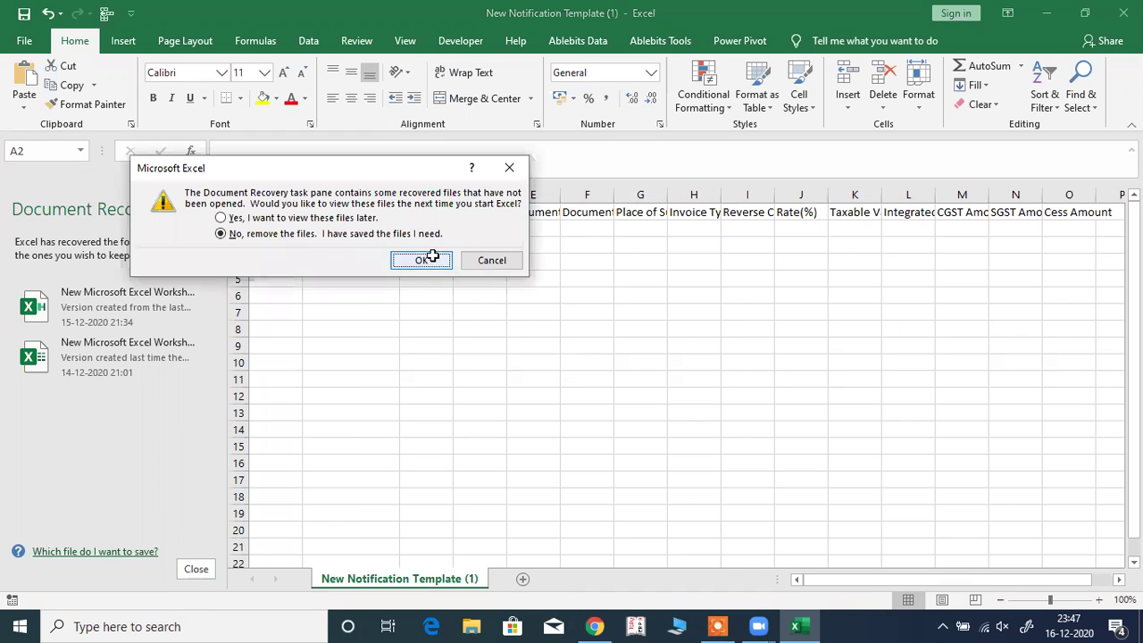
click(394, 260)
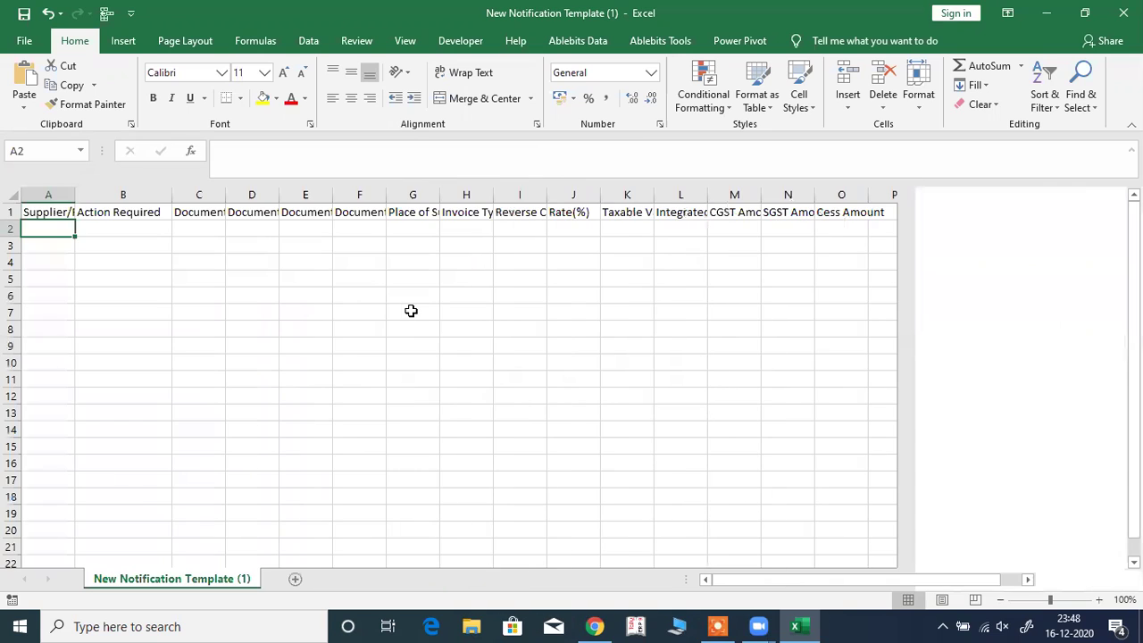
click(1048, 13)
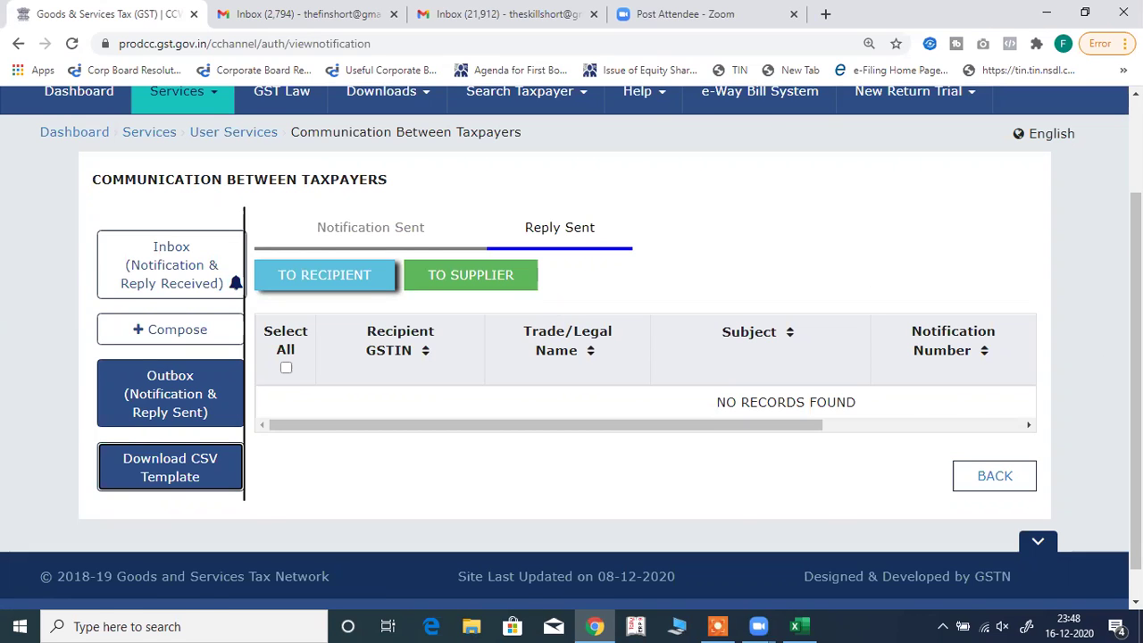
scroll(702, 101, up, 2)
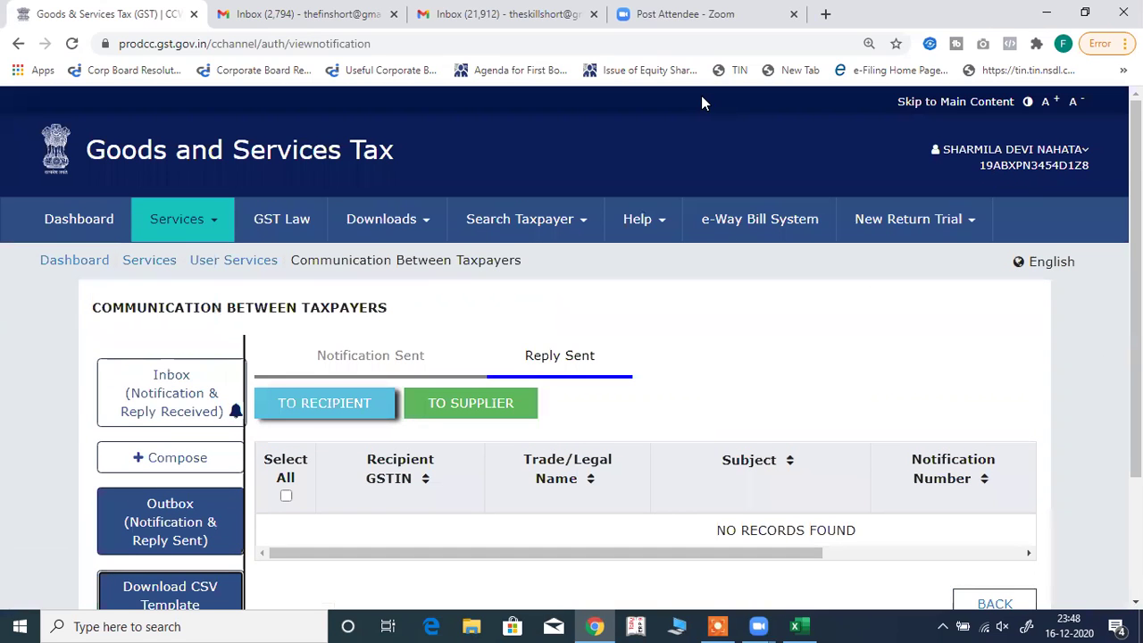